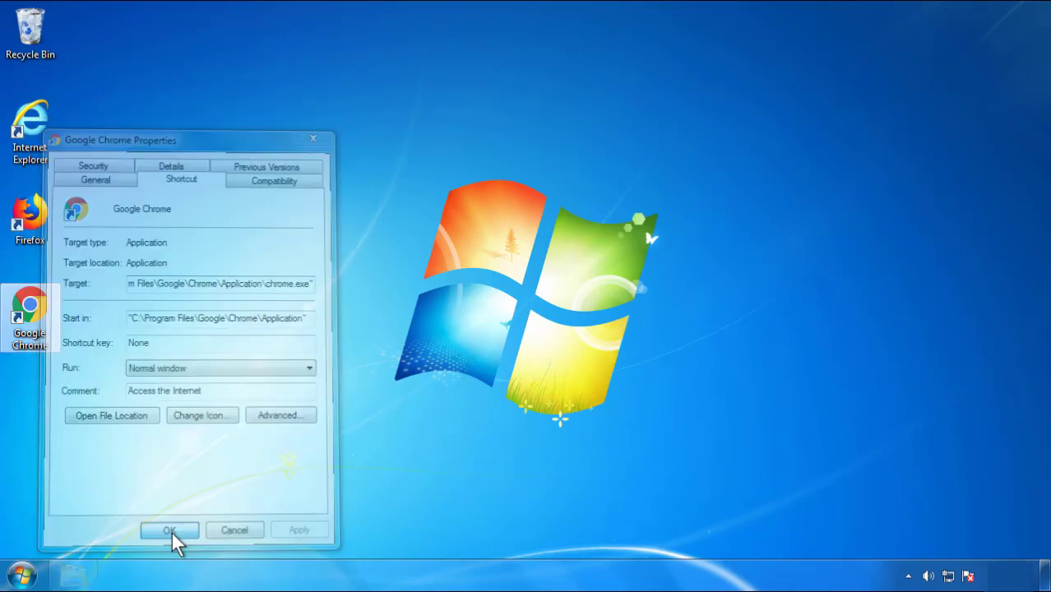
# Close the Google Chrome shortcut's Properties dialog with OK.
pyautogui.click(22, 575)
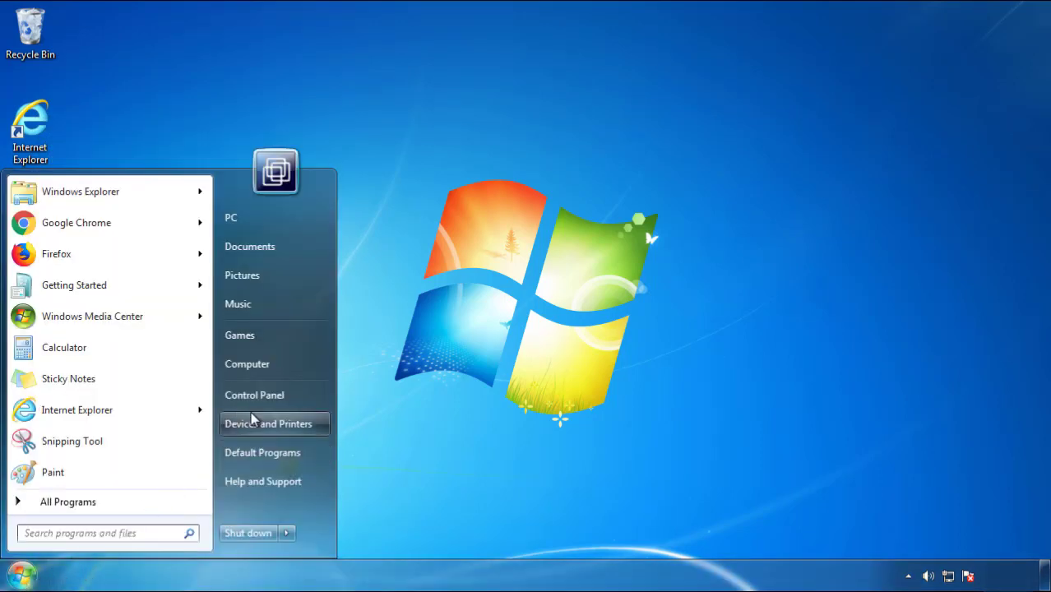
# Uninstall SearchMine 2.00 from Programs and Features, sorted newest-first by install date, then close it.
pyautogui.click(263, 393)
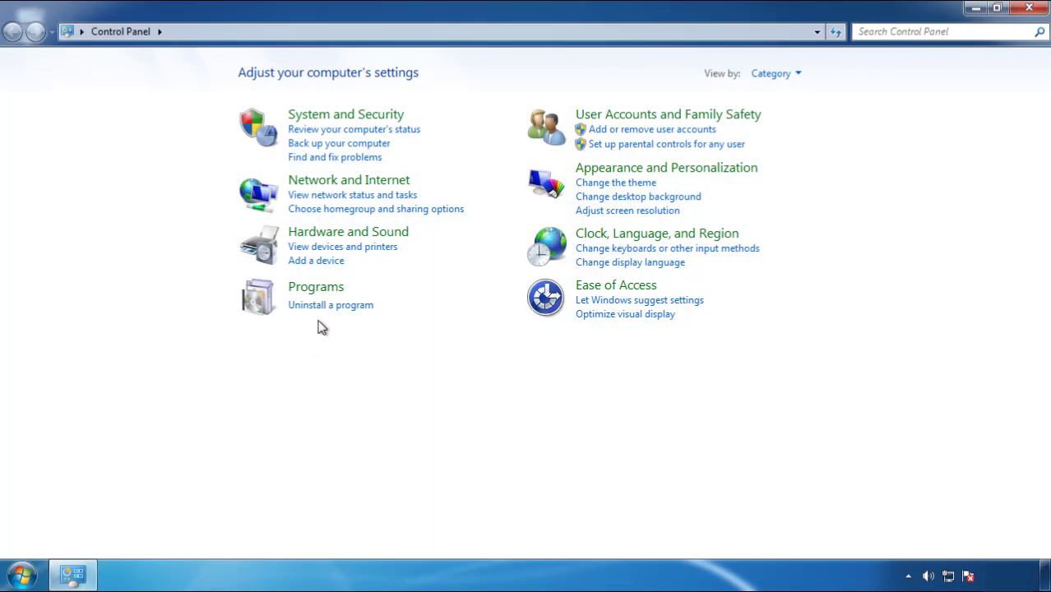
pyautogui.click(328, 305)
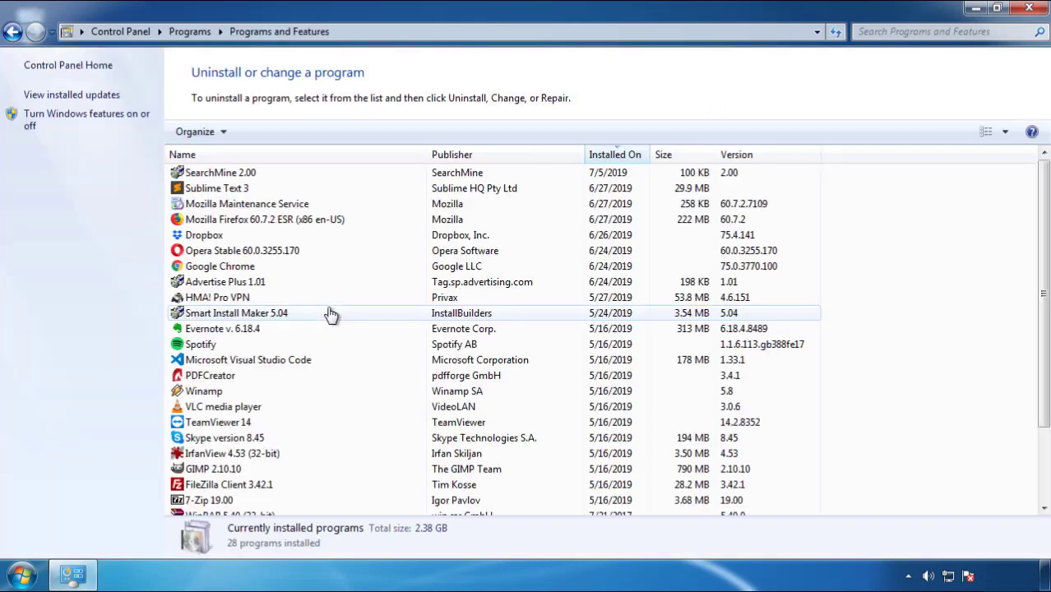
pyautogui.click(616, 156)
pyautogui.click(613, 156)
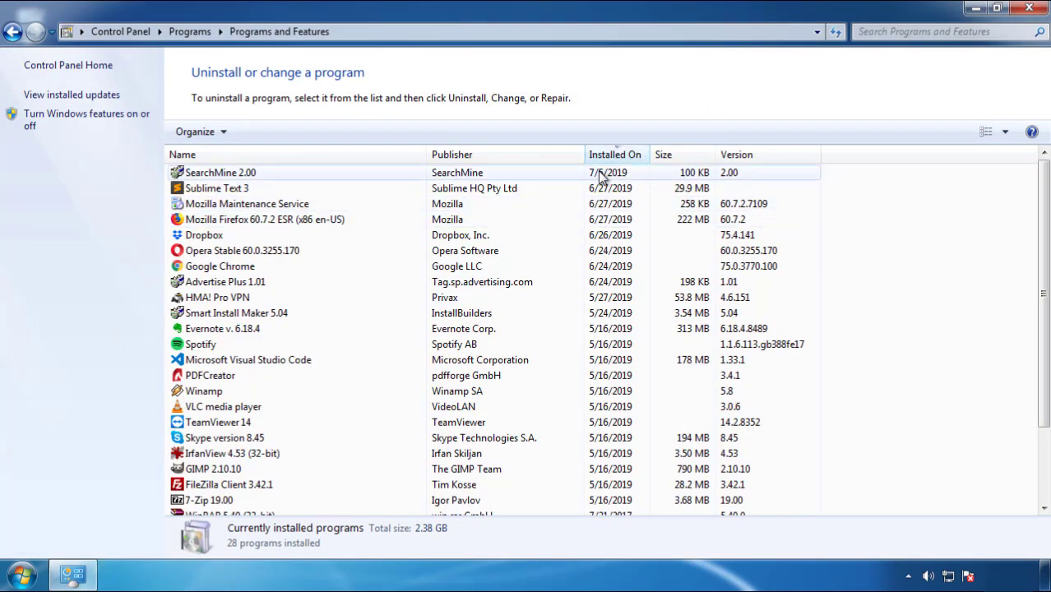
pyautogui.click(222, 177)
pyautogui.click(261, 132)
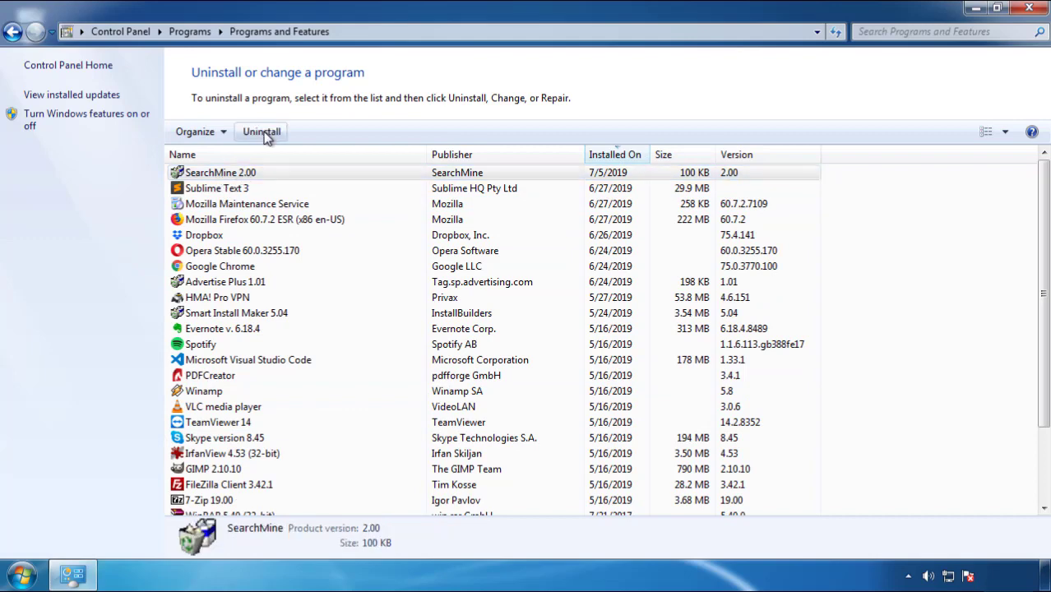
pyautogui.click(613, 436)
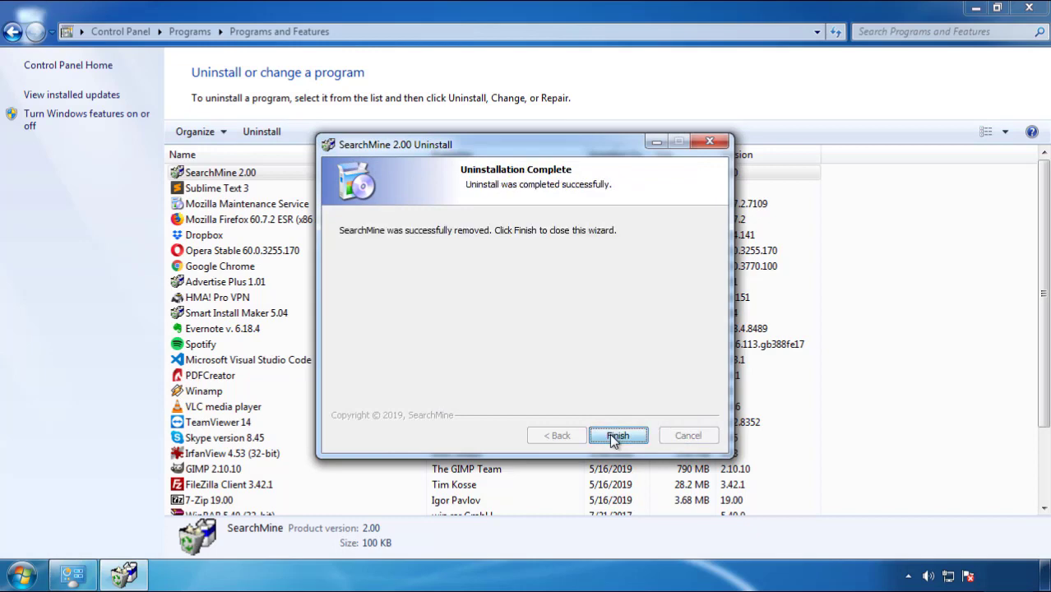
pyautogui.click(613, 435)
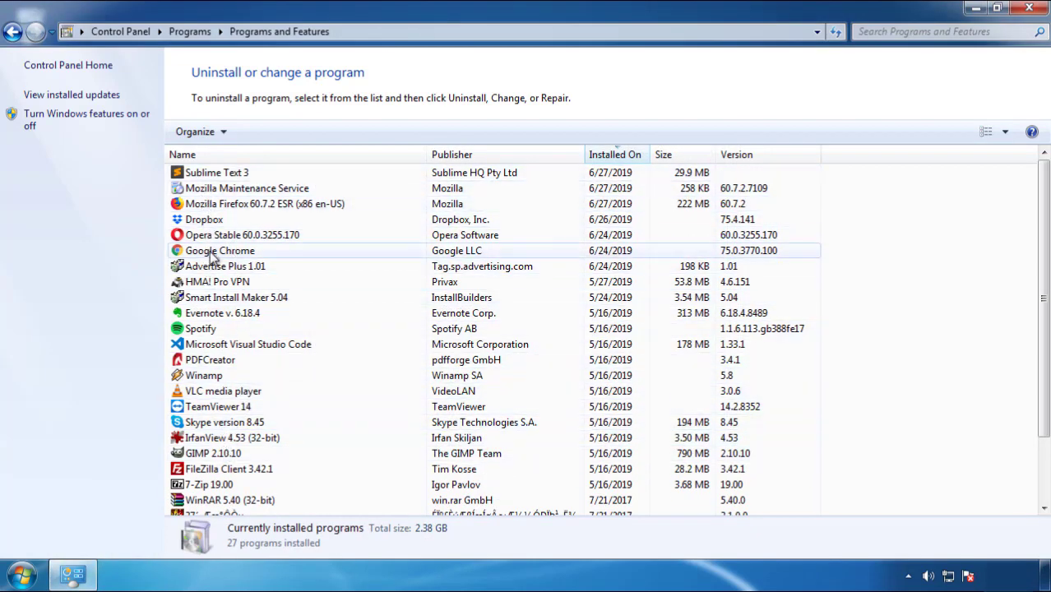
pyautogui.click(1030, 9)
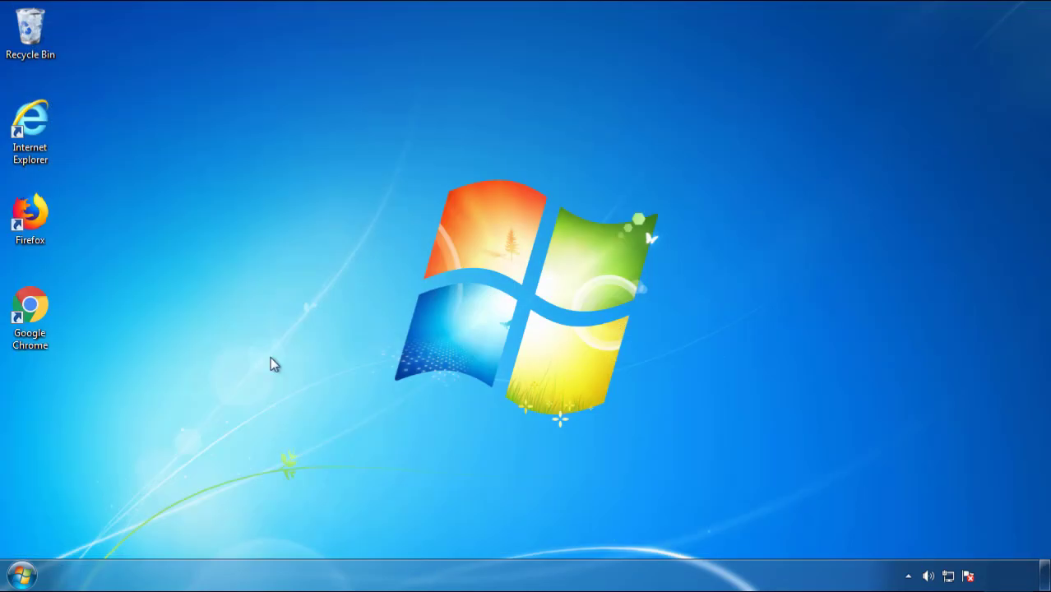
# Restart Windows 7 and choose Safe Mode from the boot options.
pyautogui.click(21, 578)
pyautogui.click(285, 535)
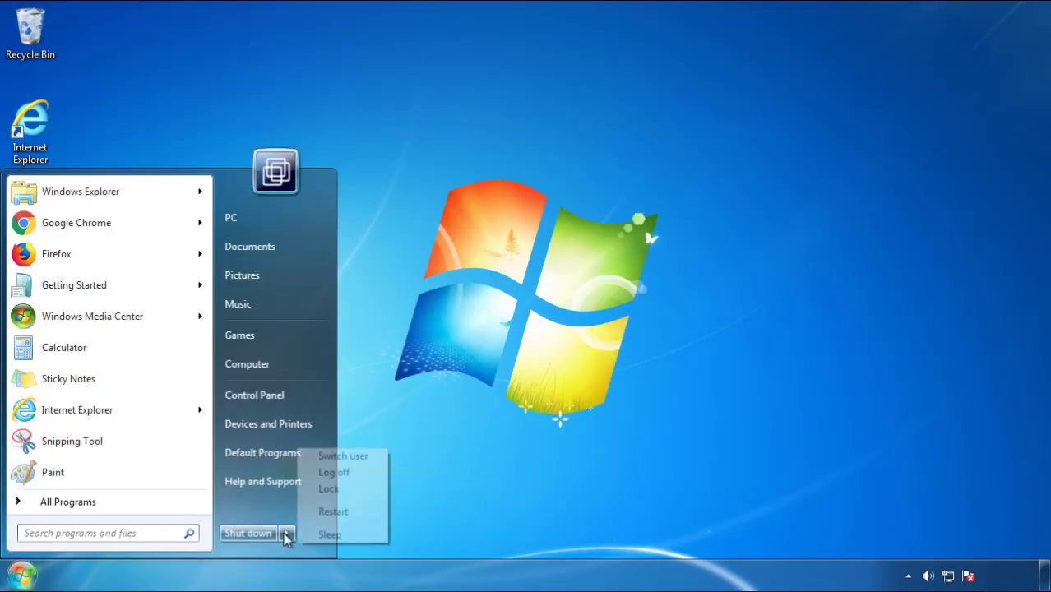
pyautogui.click(547, 446)
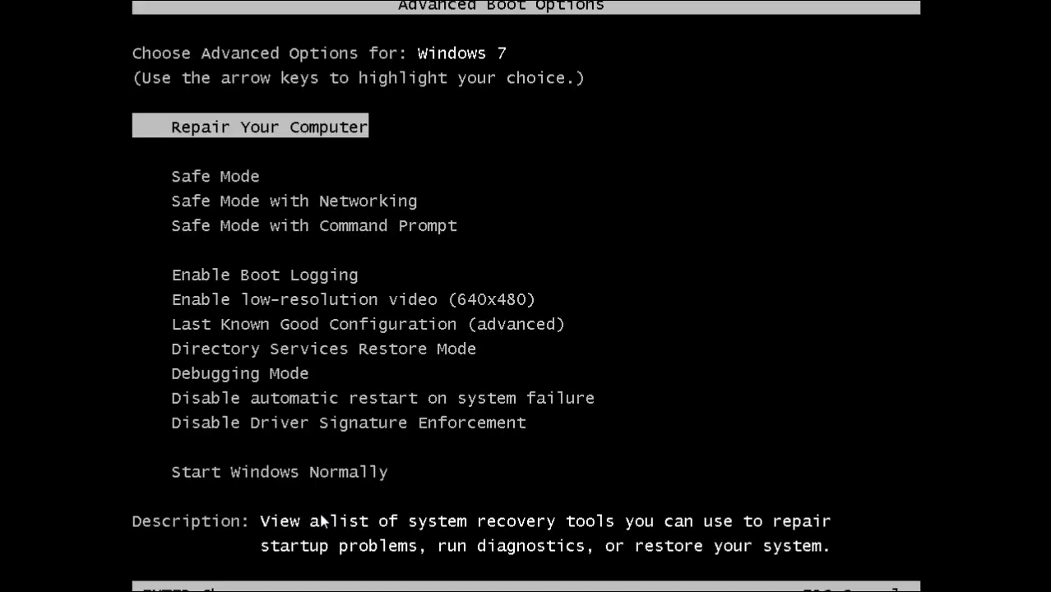
pyautogui.press('Down')
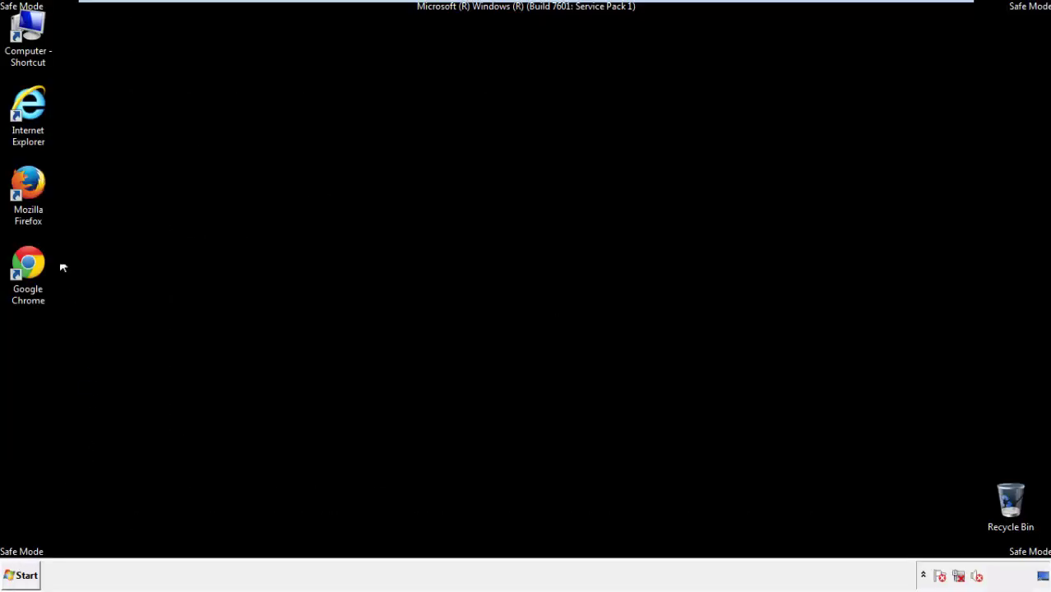
# Launch Firefox, decline the default-browser prompt, and keep the menu bar visible.
pyautogui.doubleClick(38, 191)
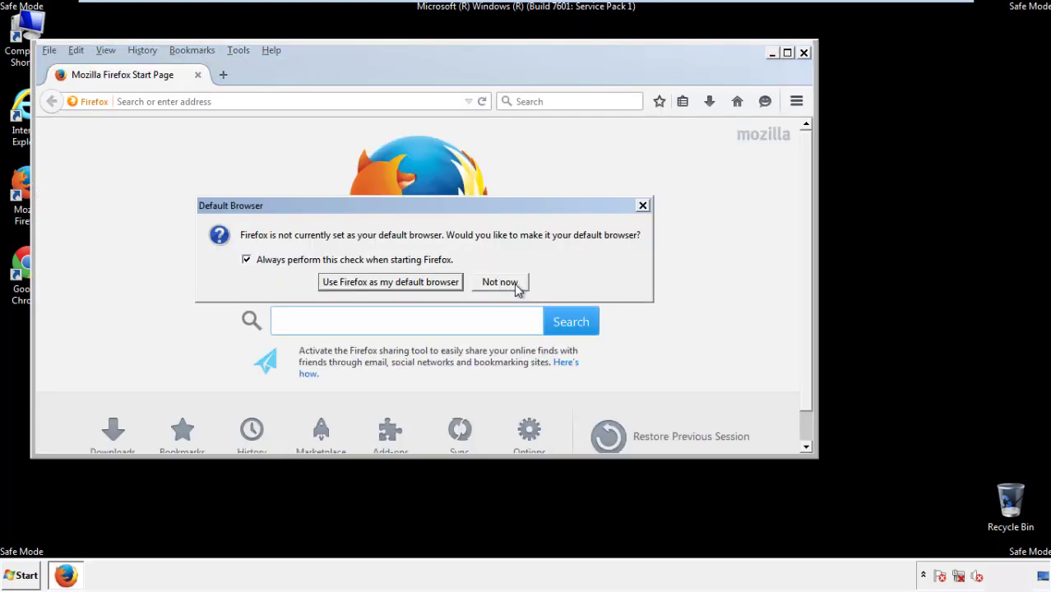
pyautogui.click(512, 282)
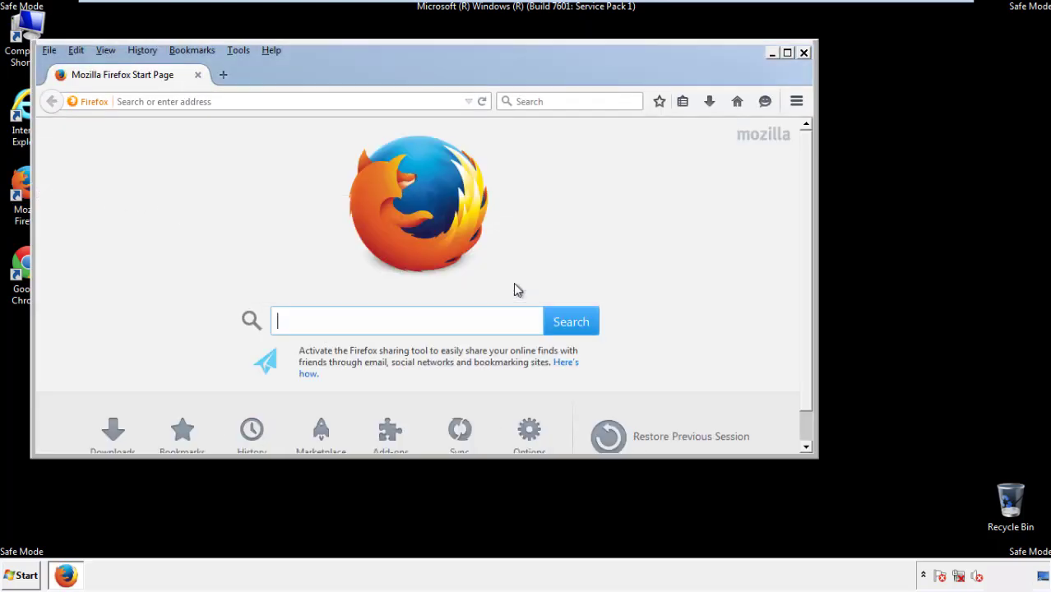
pyautogui.rightClick(325, 72)
pyautogui.click(353, 124)
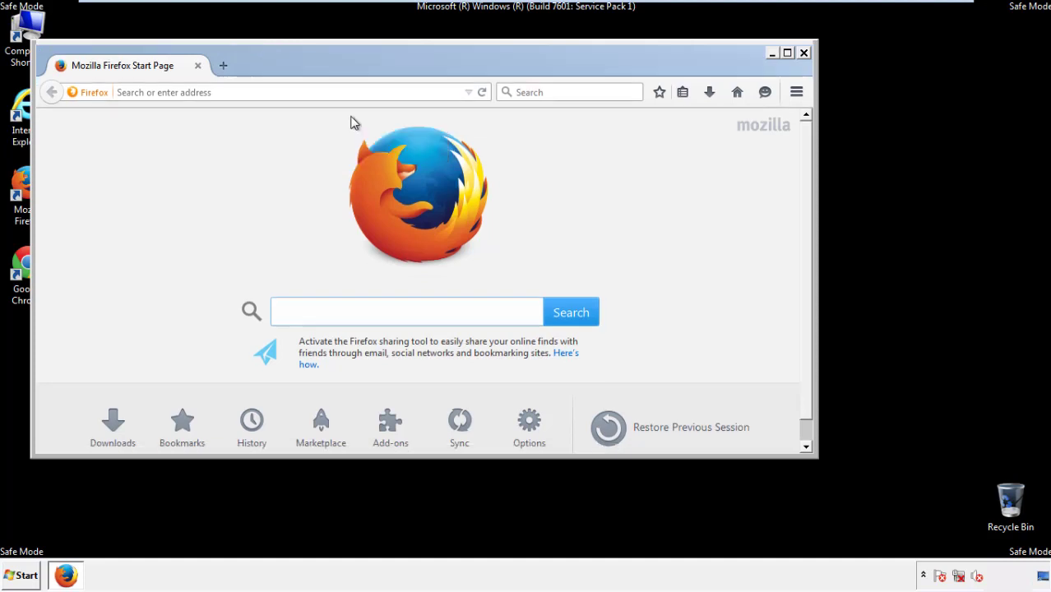
pyautogui.rightClick(331, 68)
pyautogui.click(344, 126)
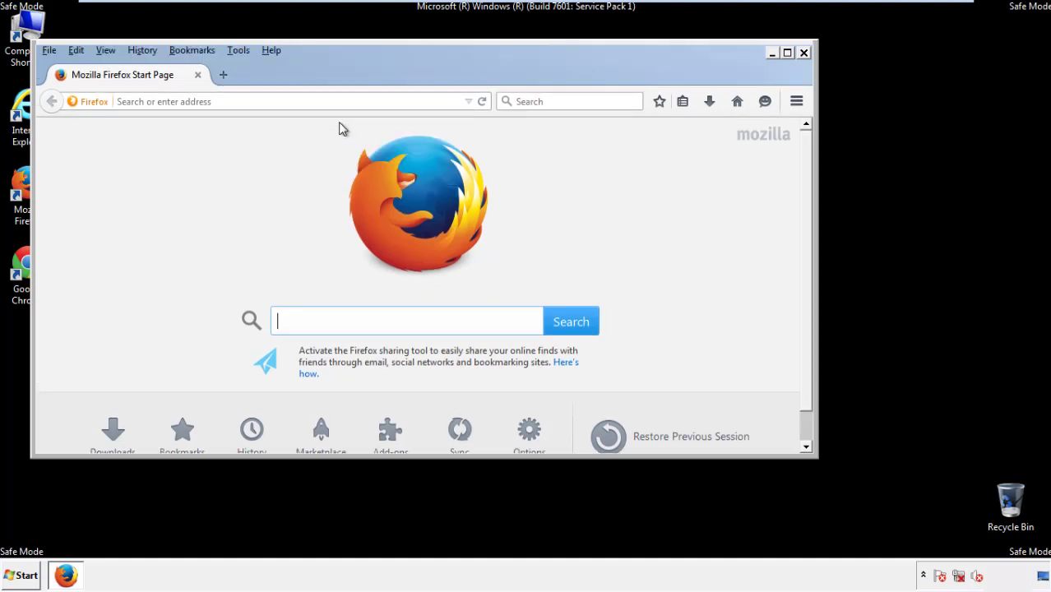
# Clear Firefox's recent history for the Everything time range with all data types ticked.
pyautogui.click(145, 50)
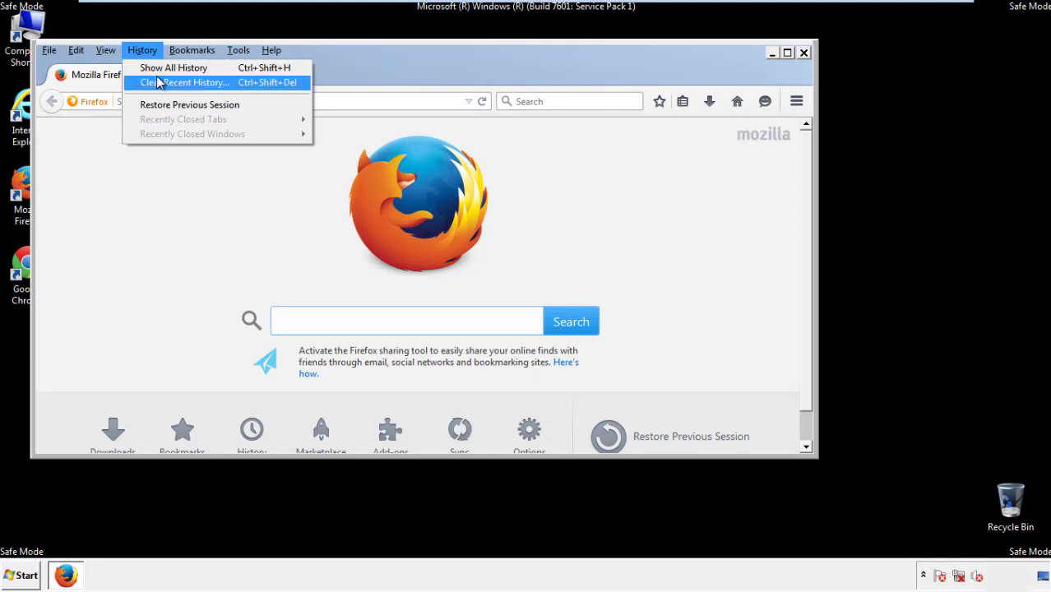
pyautogui.click(157, 81)
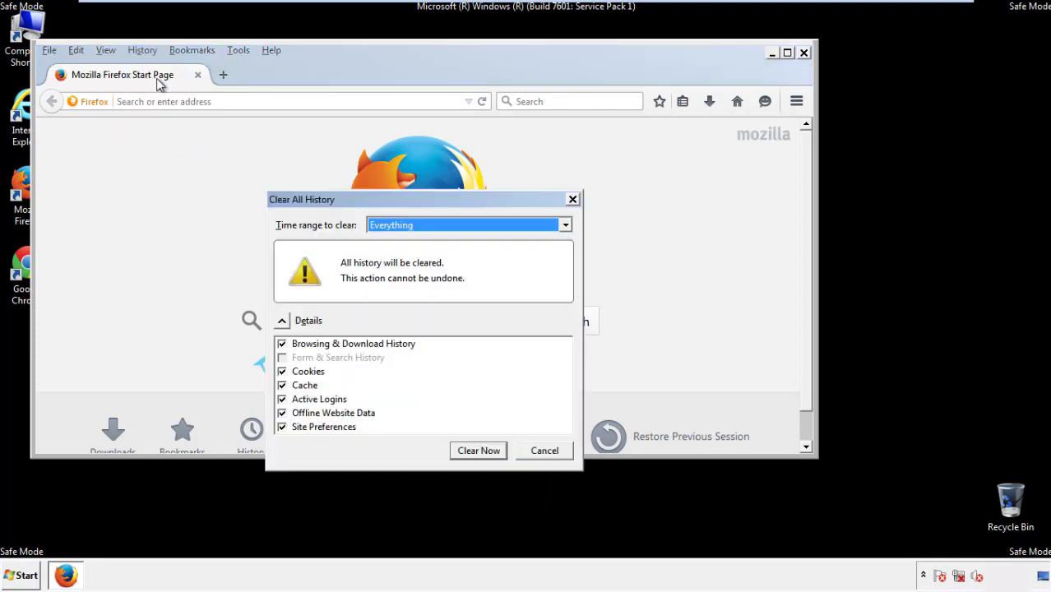
pyautogui.click(387, 226)
pyautogui.click(394, 308)
pyautogui.click(282, 413)
pyautogui.click(282, 413)
pyautogui.click(283, 430)
pyautogui.click(283, 429)
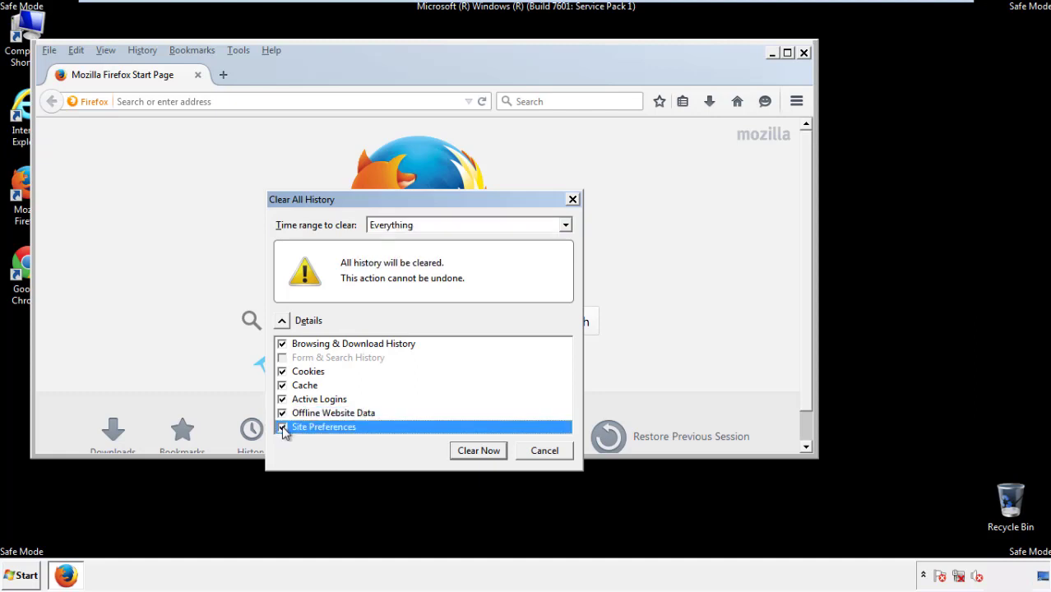
pyautogui.click(478, 451)
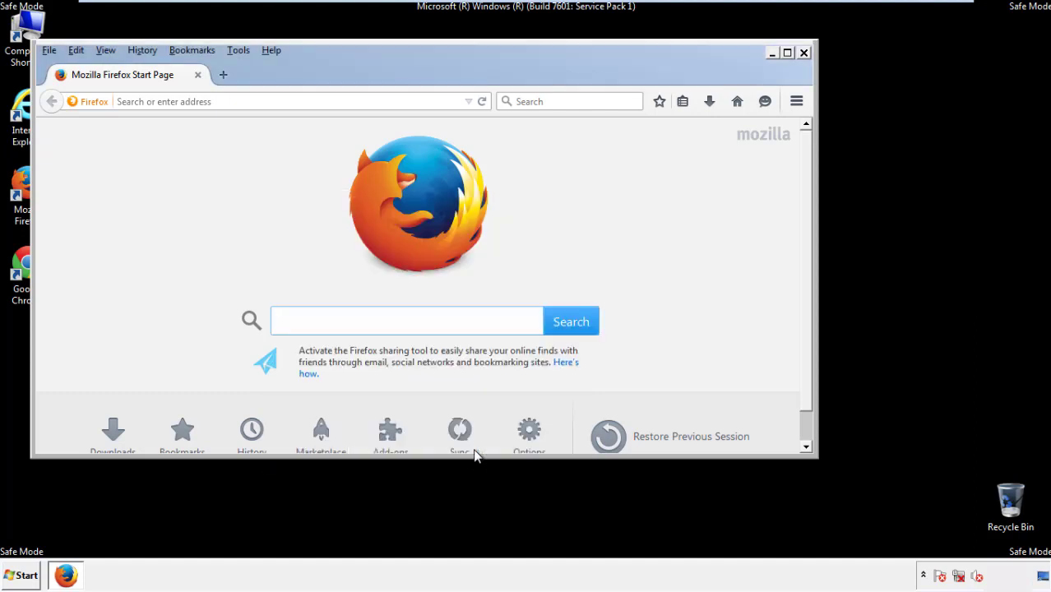
# Refresh Firefox to its defaults from the Troubleshooting Information page.
pyautogui.click(270, 50)
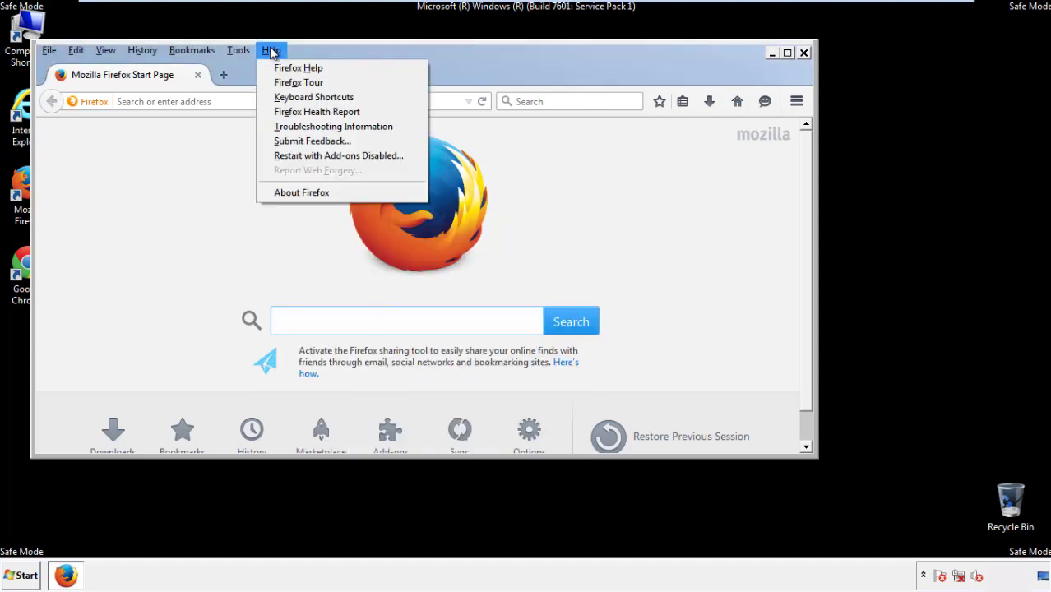
pyautogui.click(305, 126)
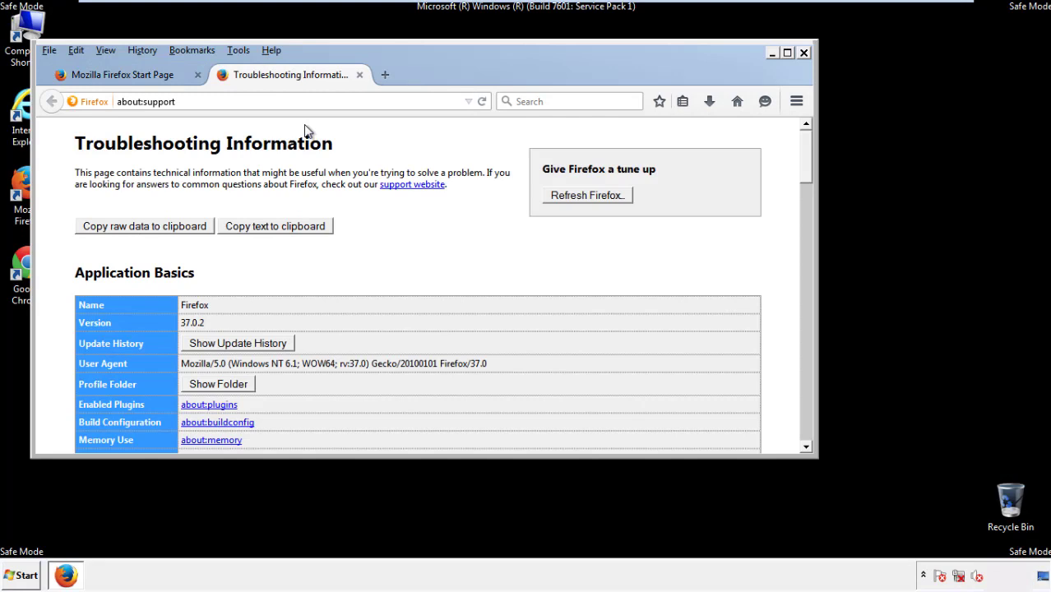
pyautogui.click(610, 200)
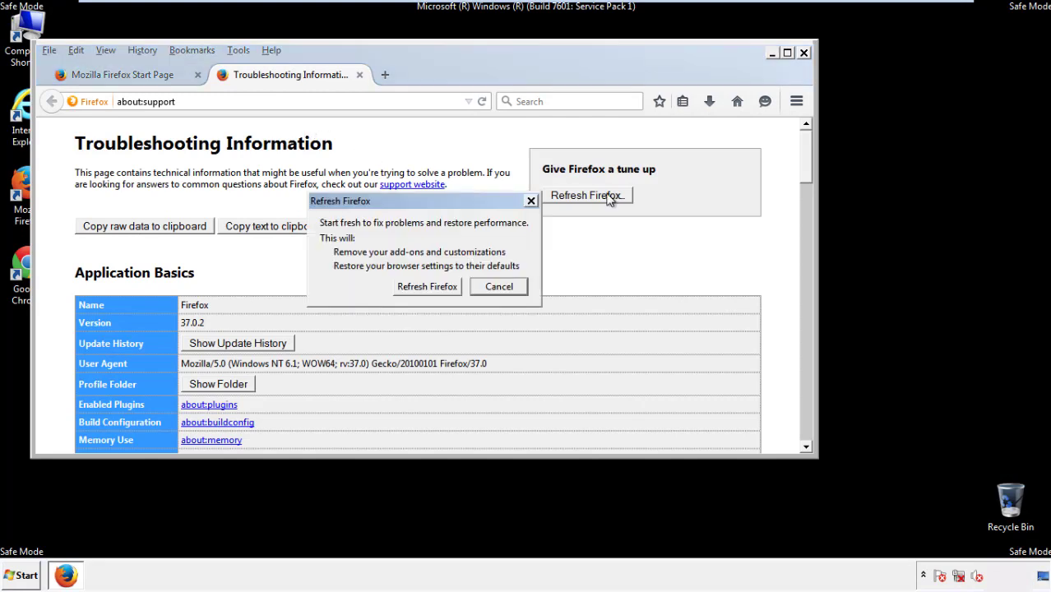
pyautogui.click(426, 287)
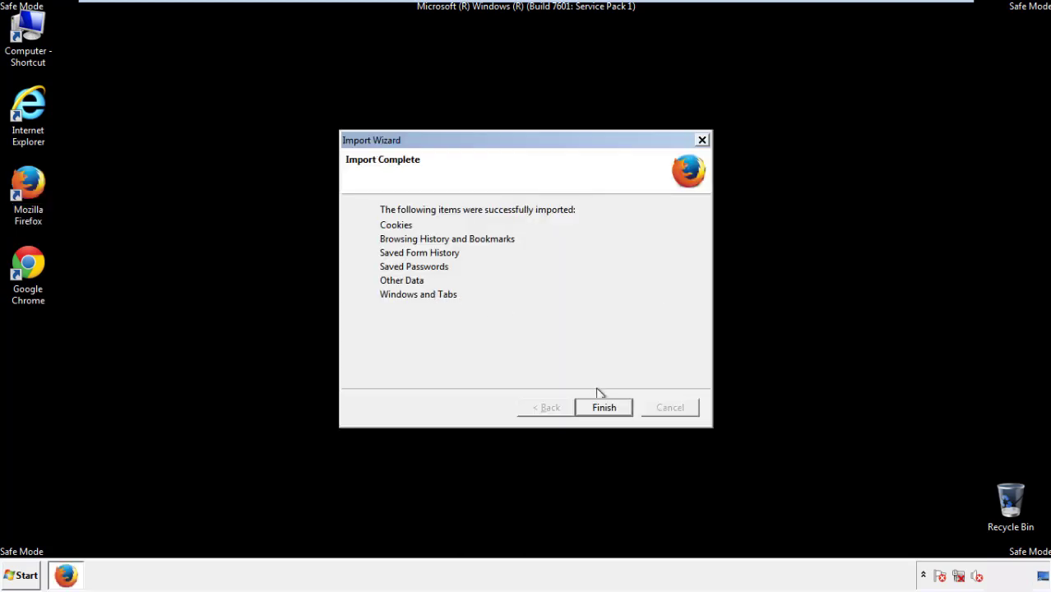
pyautogui.click(603, 409)
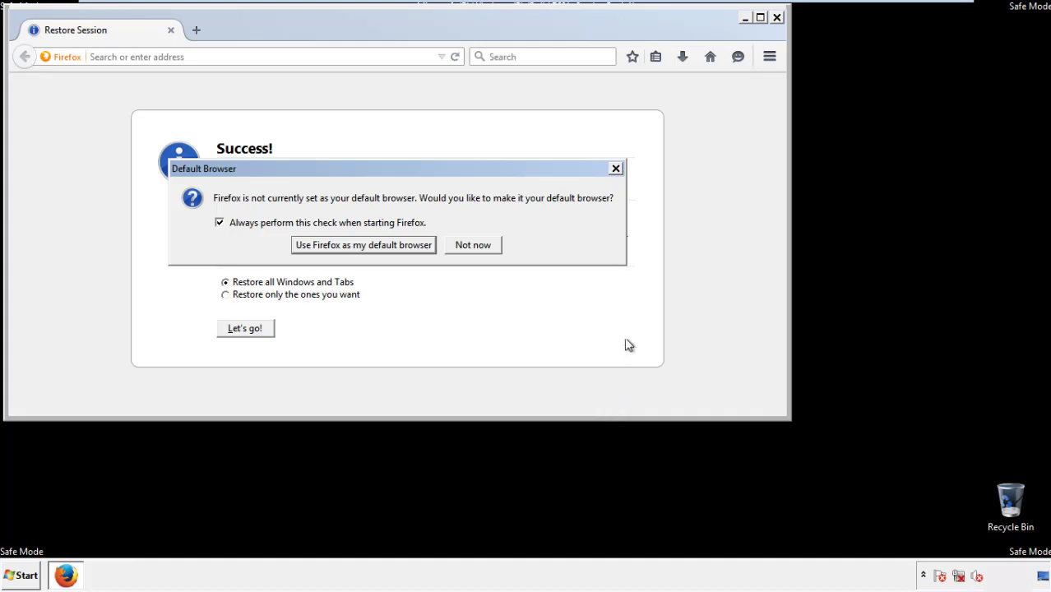
# Decline the default-browser prompt, close Firefox, and select the Google Chrome shortcut.
pyautogui.click(472, 247)
pyautogui.click(777, 17)
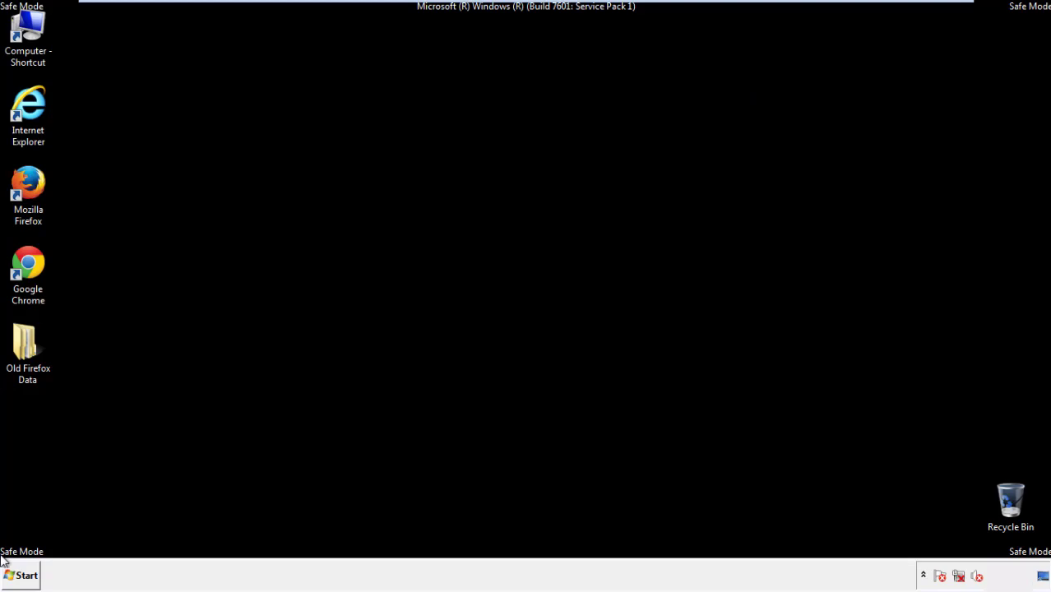
pyautogui.click(24, 262)
# Launch Chrome, dismiss the default-browser prompt, and bring up its Settings.
pyautogui.doubleClick(25, 261)
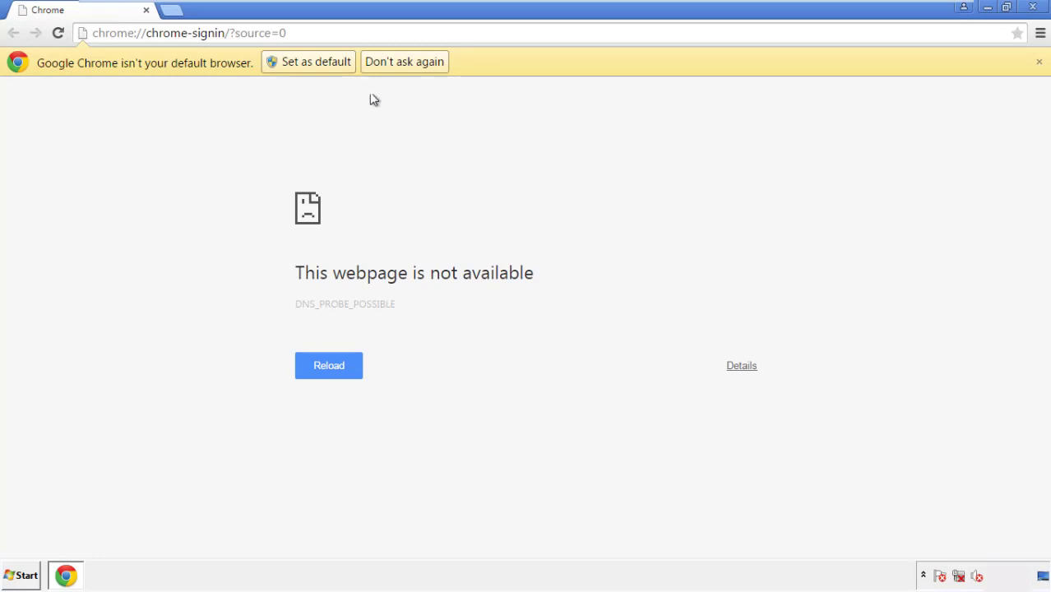
pyautogui.click(423, 66)
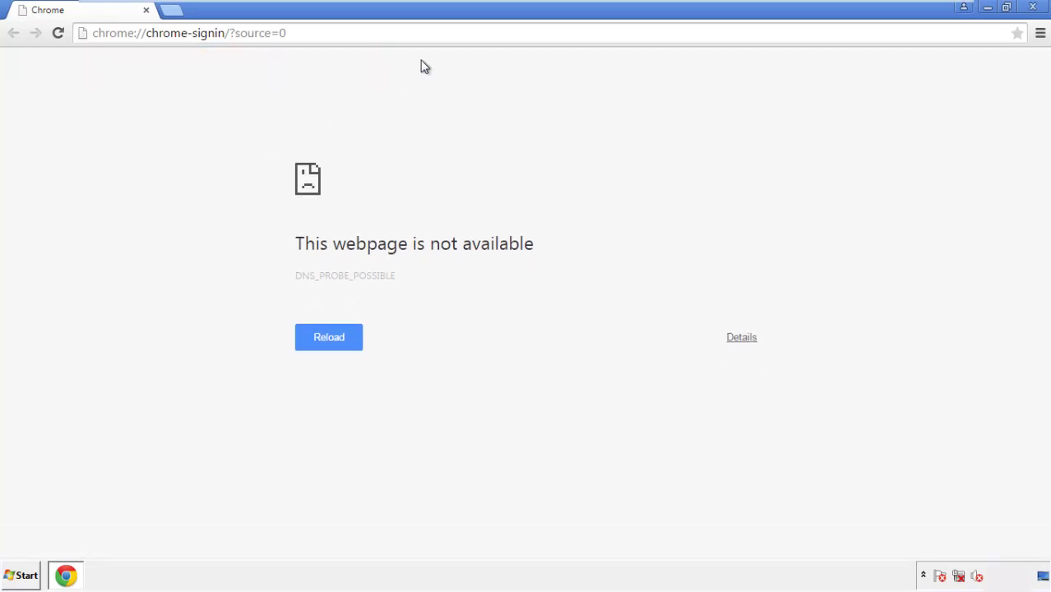
pyautogui.click(1040, 34)
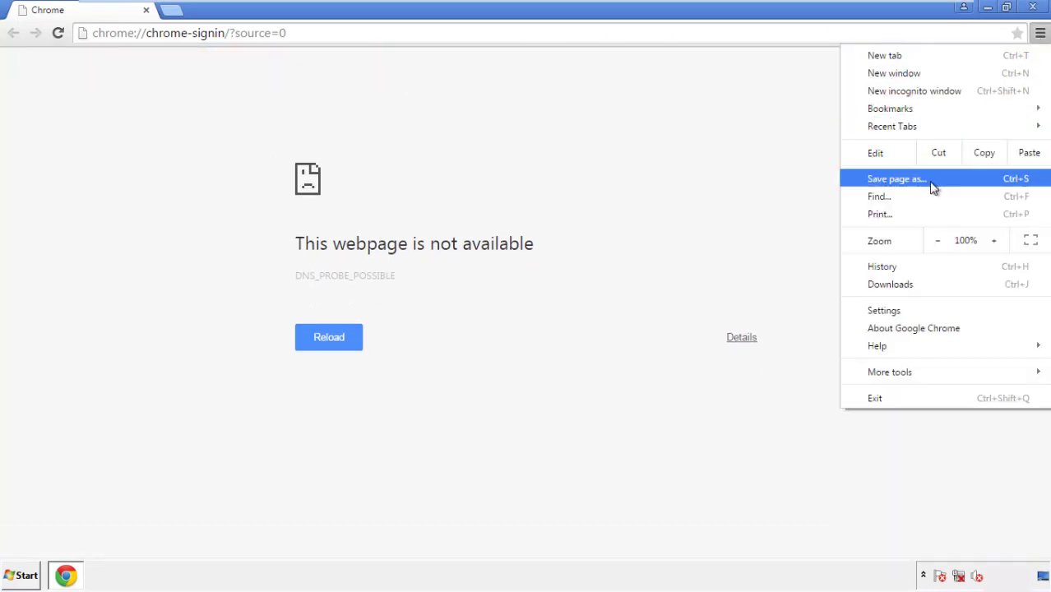
pyautogui.click(888, 310)
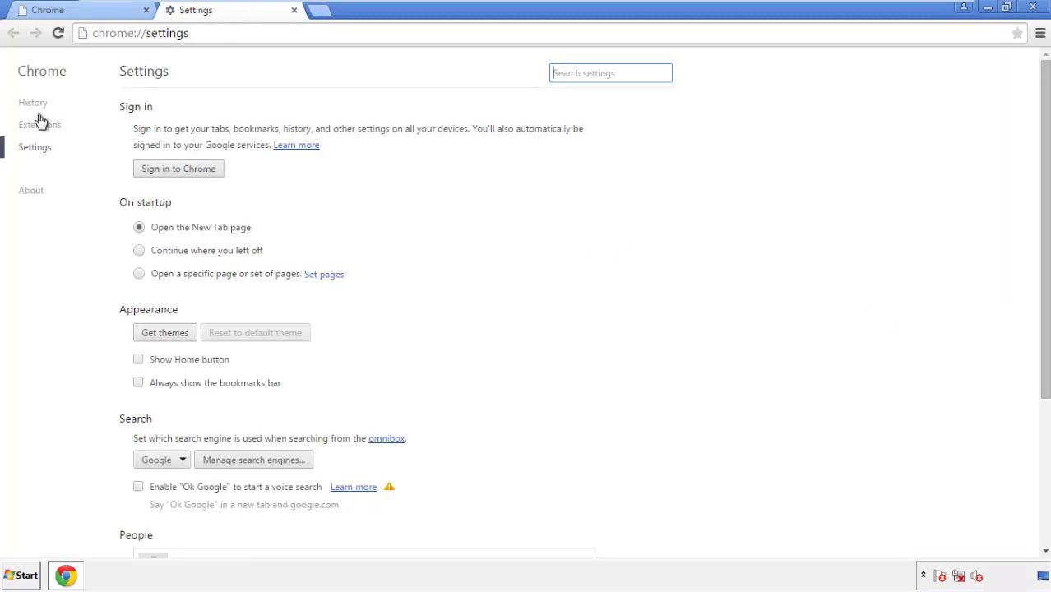
# Clear Chrome browsing data from the beginning of time, including autofill form data.
pyautogui.click(36, 105)
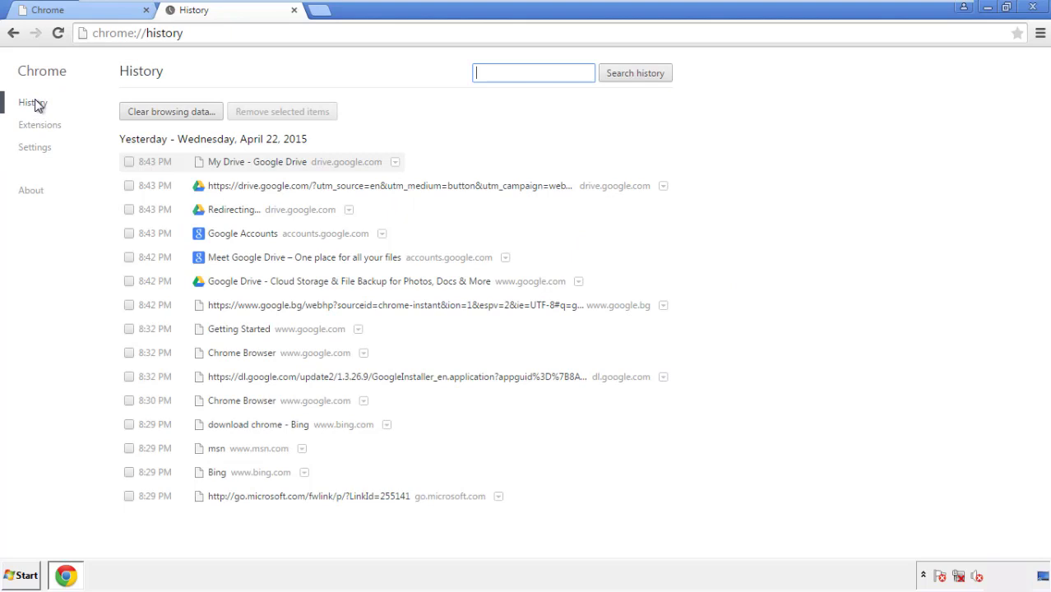
pyautogui.click(158, 114)
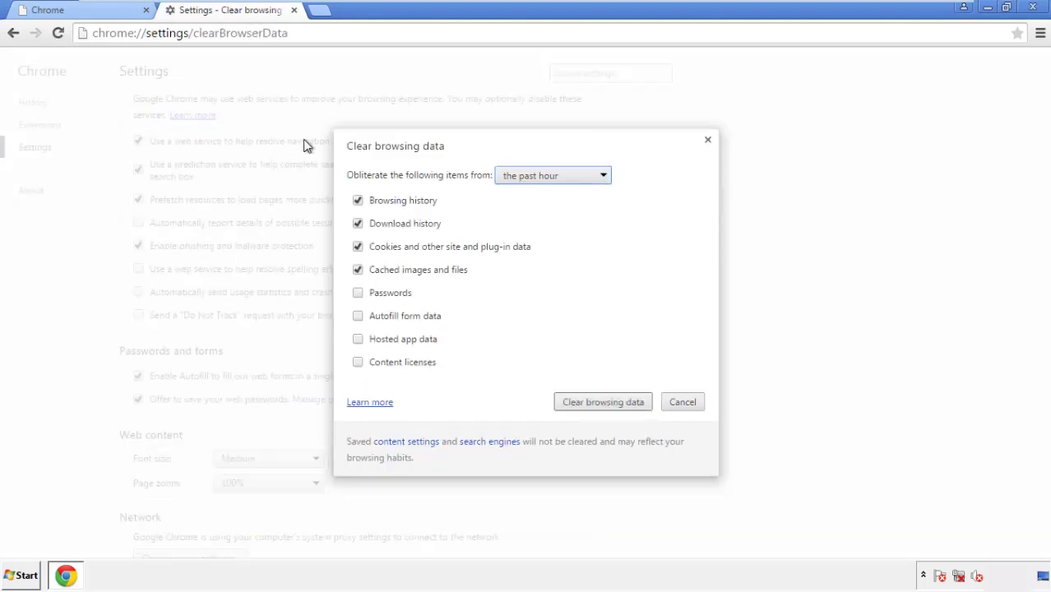
pyautogui.click(529, 177)
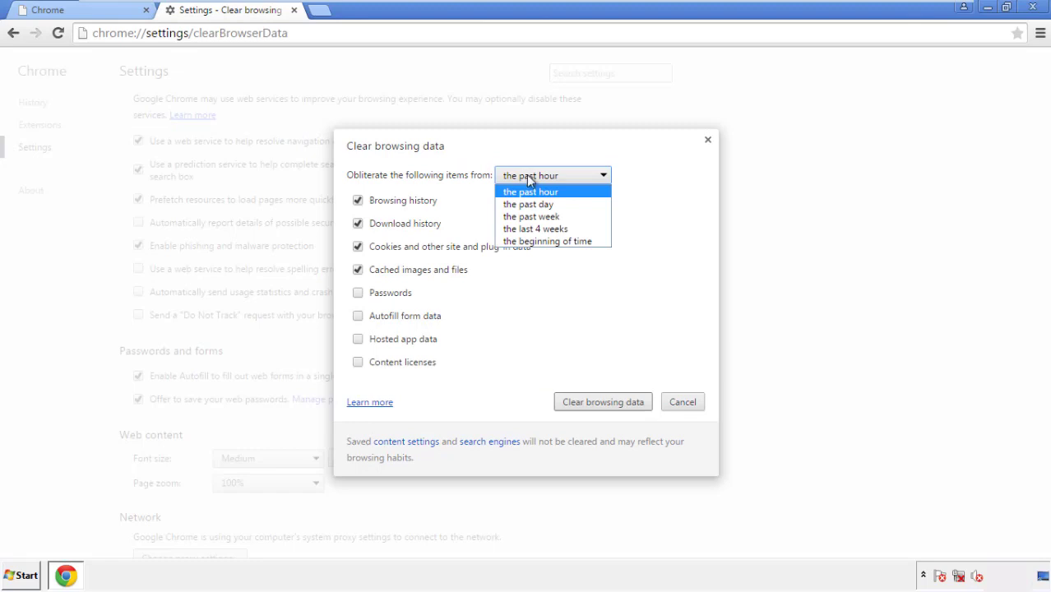
pyautogui.click(527, 242)
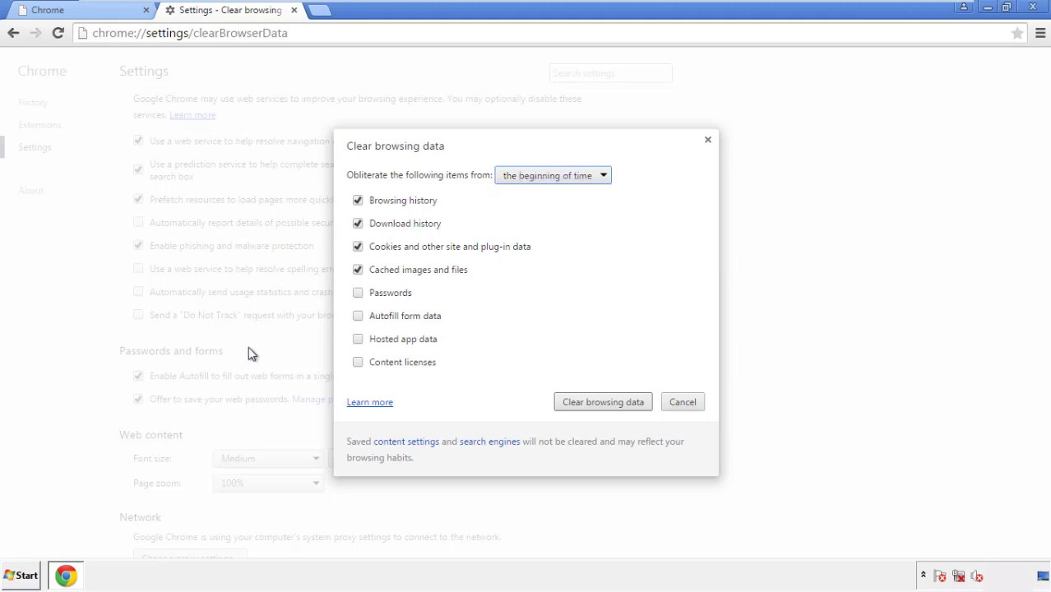
pyautogui.click(362, 317)
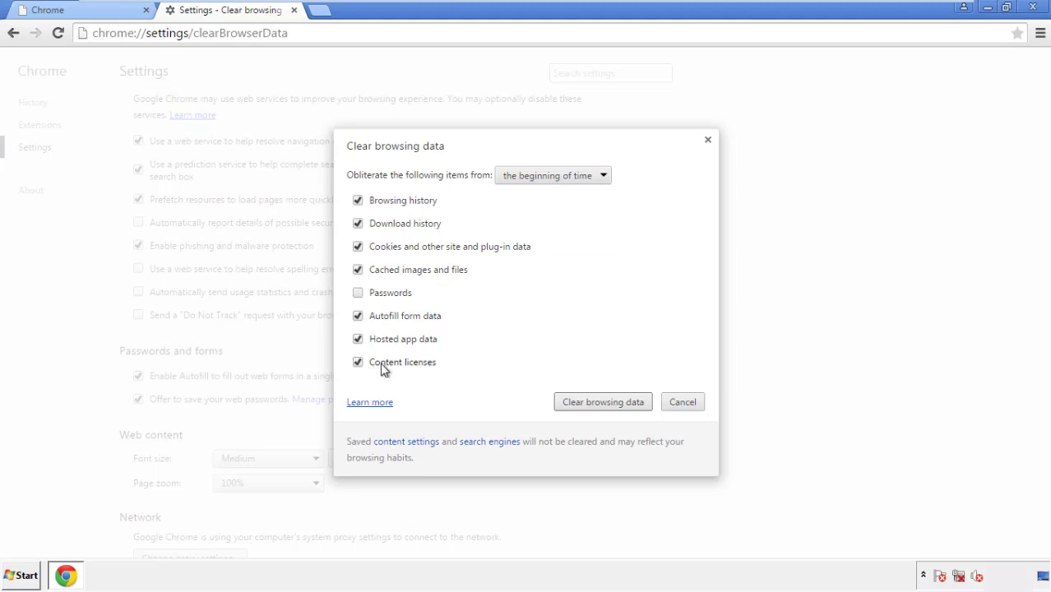
pyautogui.click(592, 403)
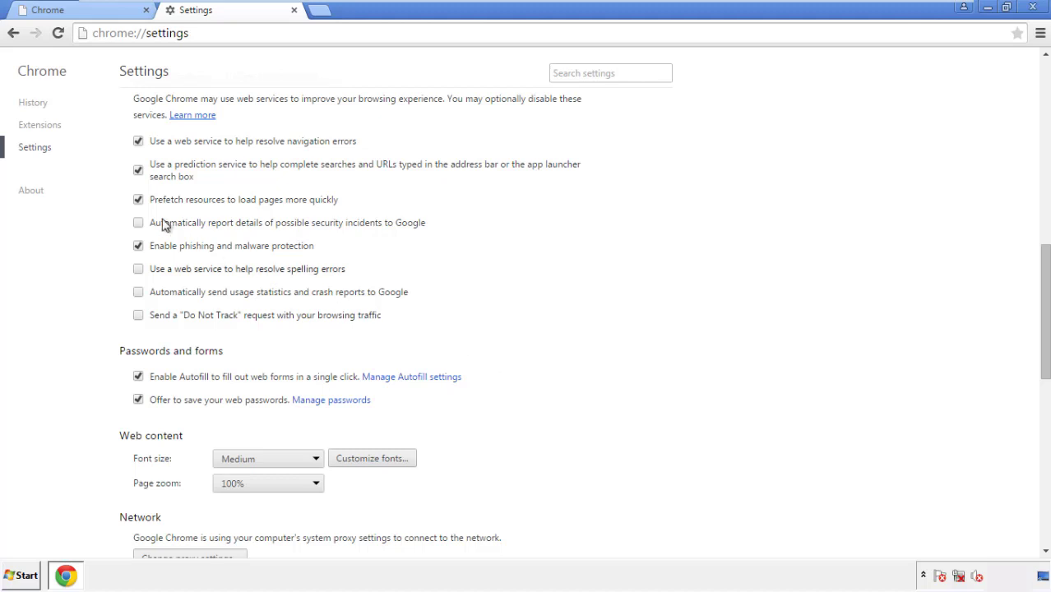
# Reset Chrome's settings to their original defaults, confirm the reset, and close Chrome.
pyautogui.moveTo(1044, 262); pyautogui.dragTo(1043, 441)
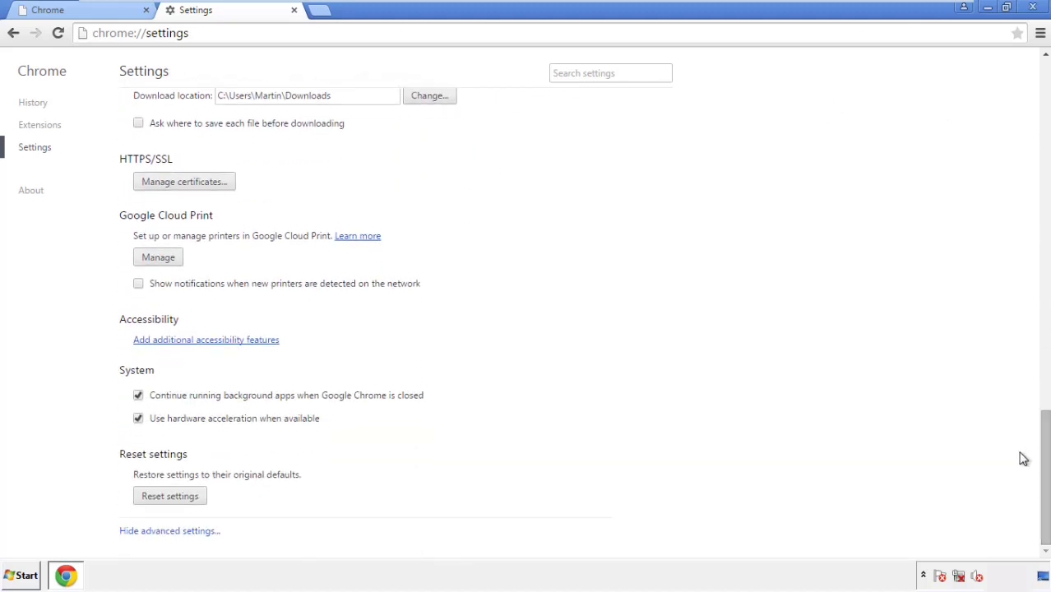
pyautogui.click(197, 499)
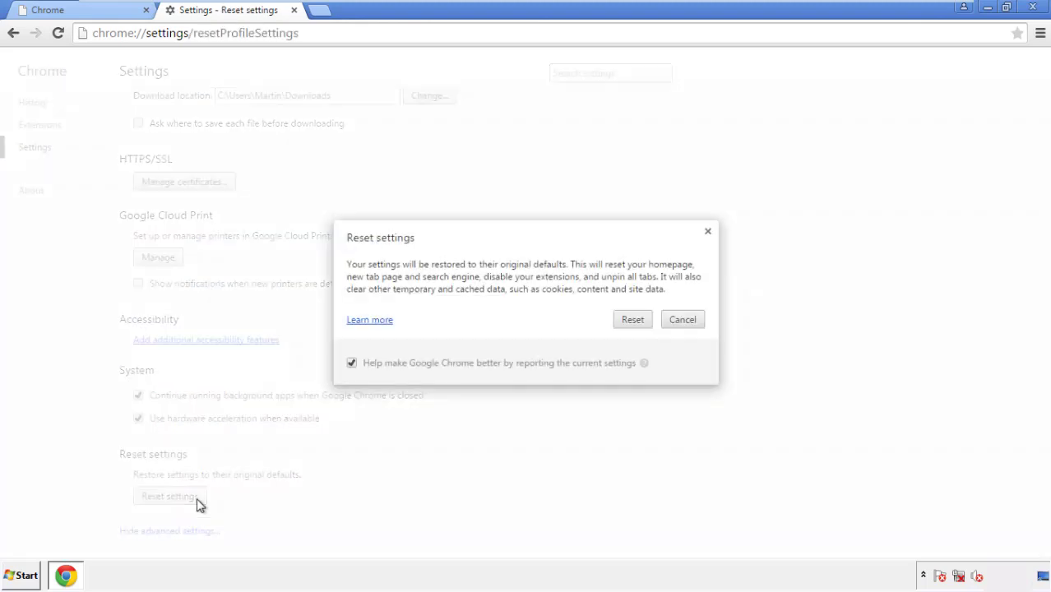
pyautogui.click(633, 320)
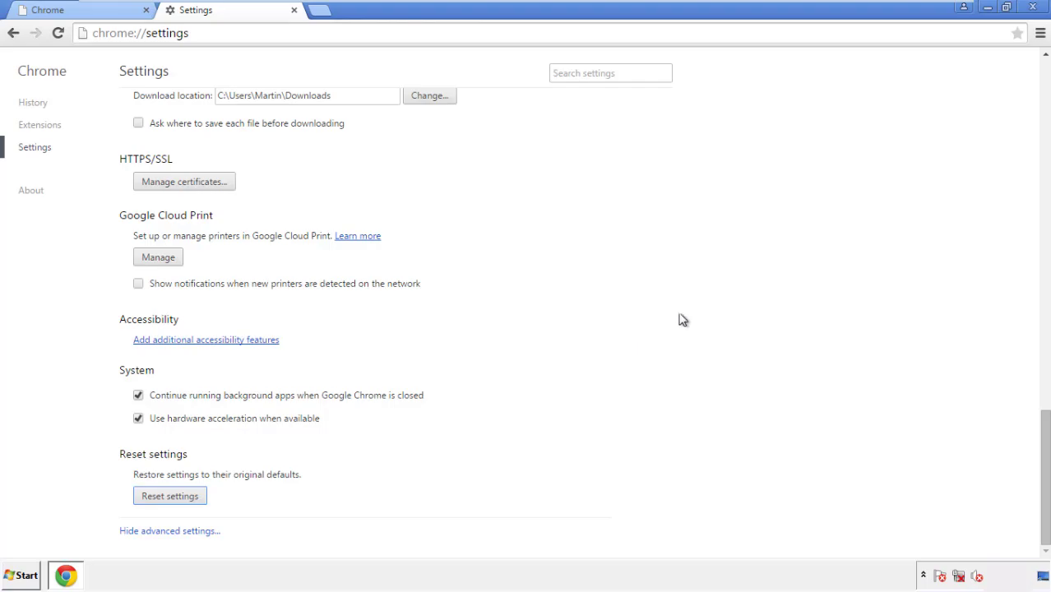
pyautogui.click(1032, 7)
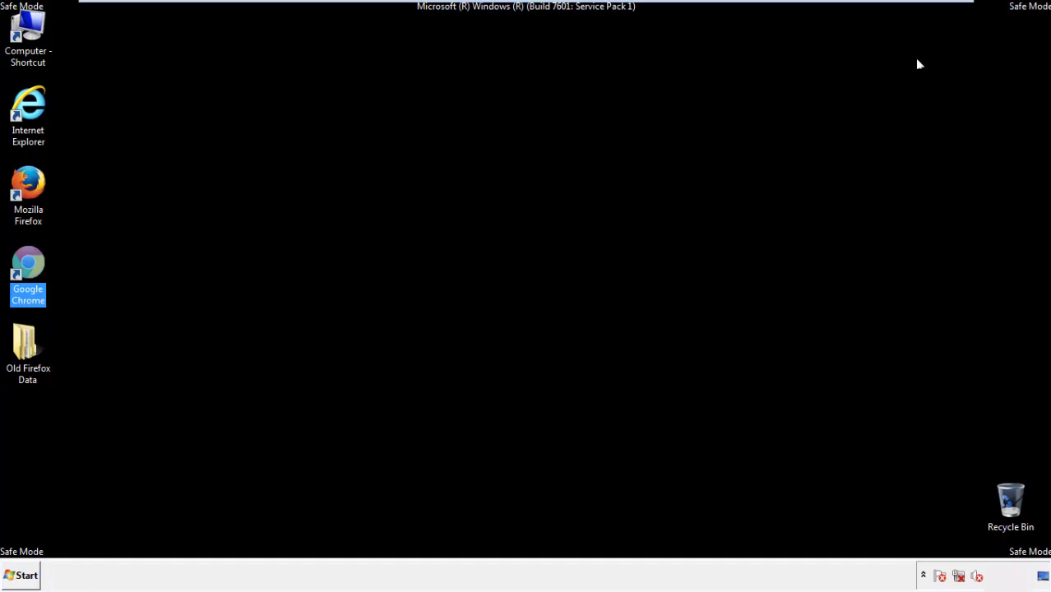
# Launch Firefox, remove the Search Mine extension in the Add-ons Manager, then close Firefox.
pyautogui.click(567, 266)
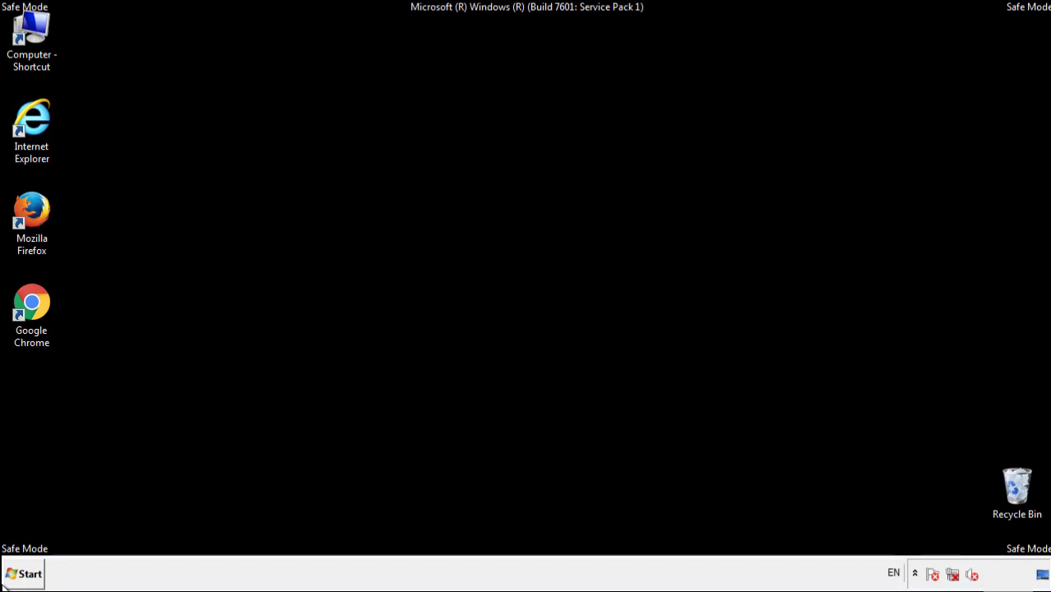
pyautogui.doubleClick(40, 204)
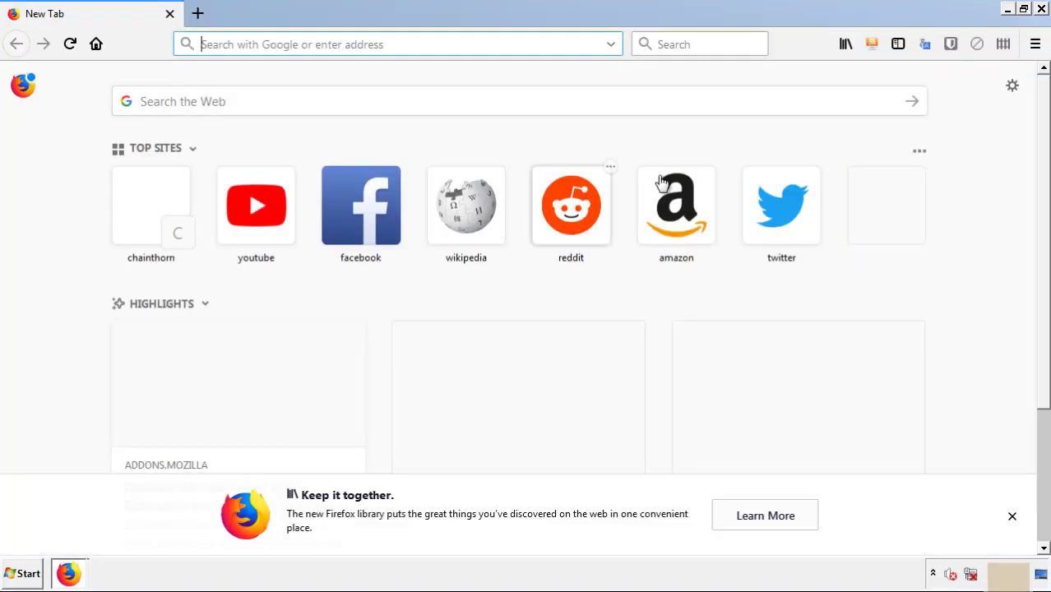
pyautogui.click(1035, 44)
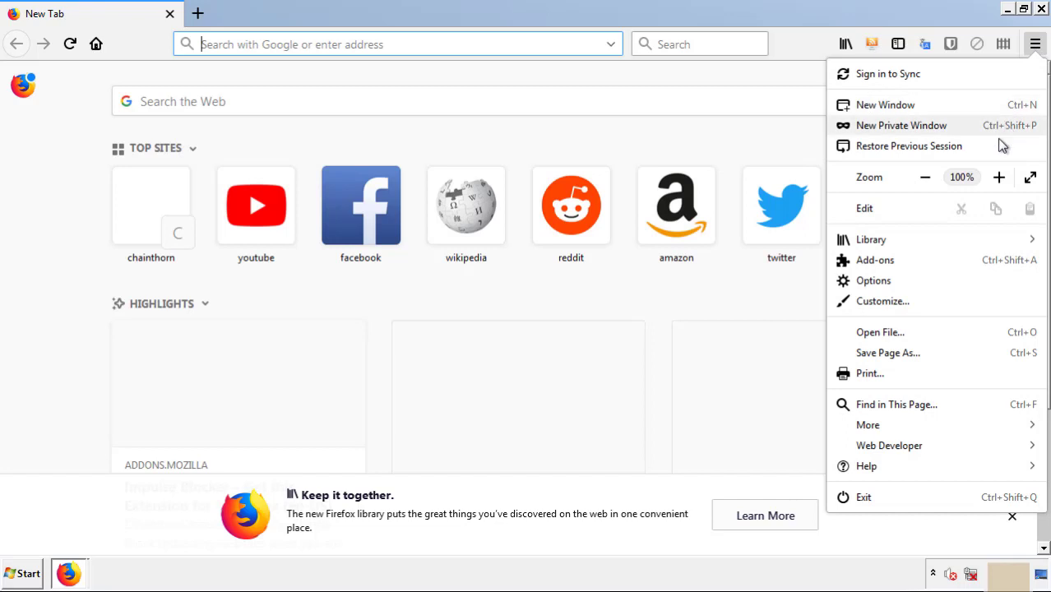
pyautogui.click(971, 263)
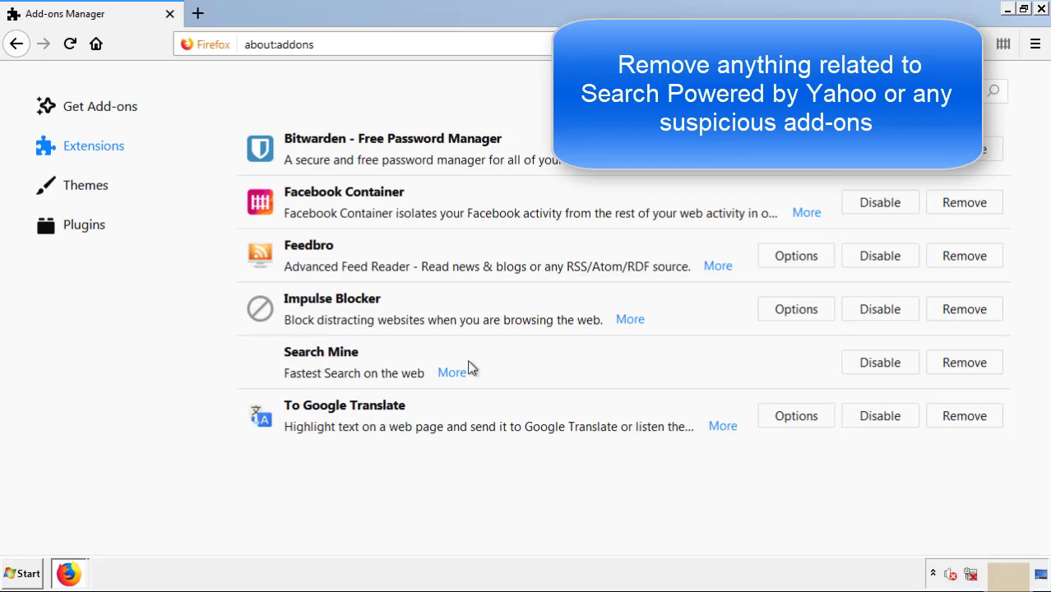
pyautogui.click(963, 368)
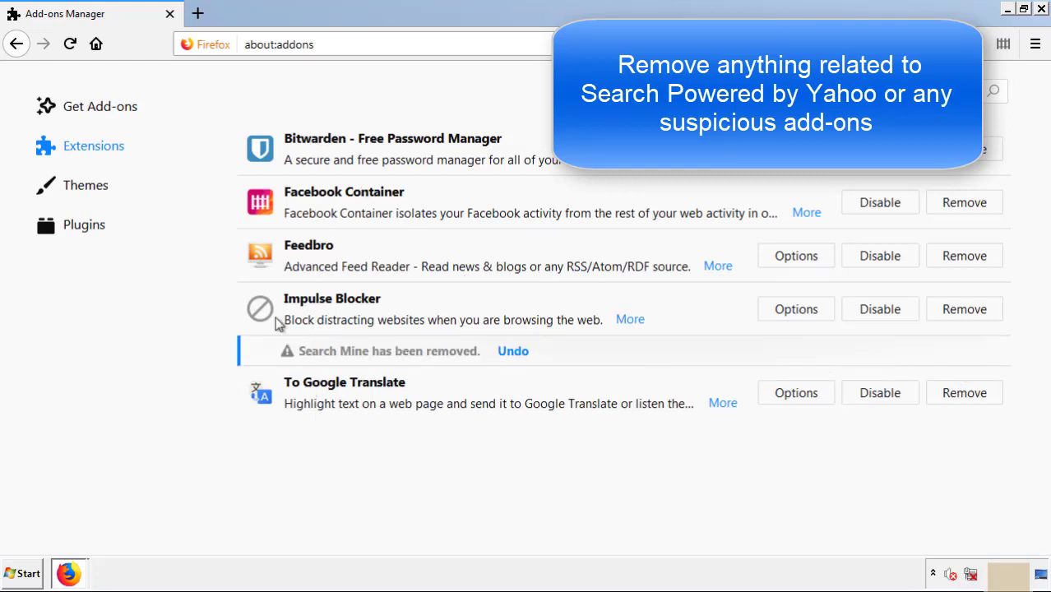
pyautogui.click(1042, 10)
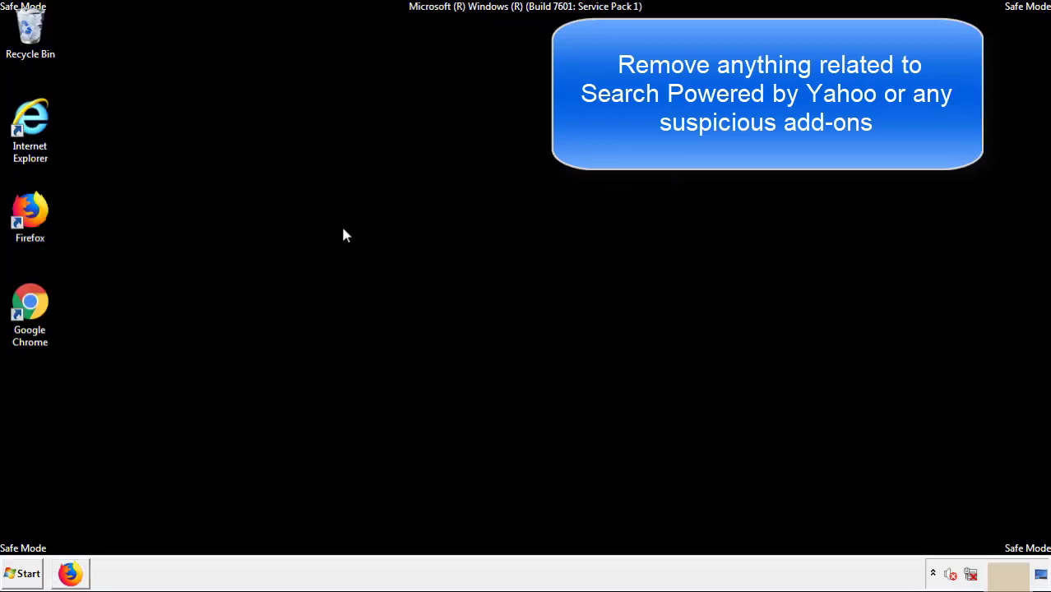
# Launch Chrome and remove the Search Mine extension from the Extensions page, confirming removal.
pyautogui.doubleClick(29, 321)
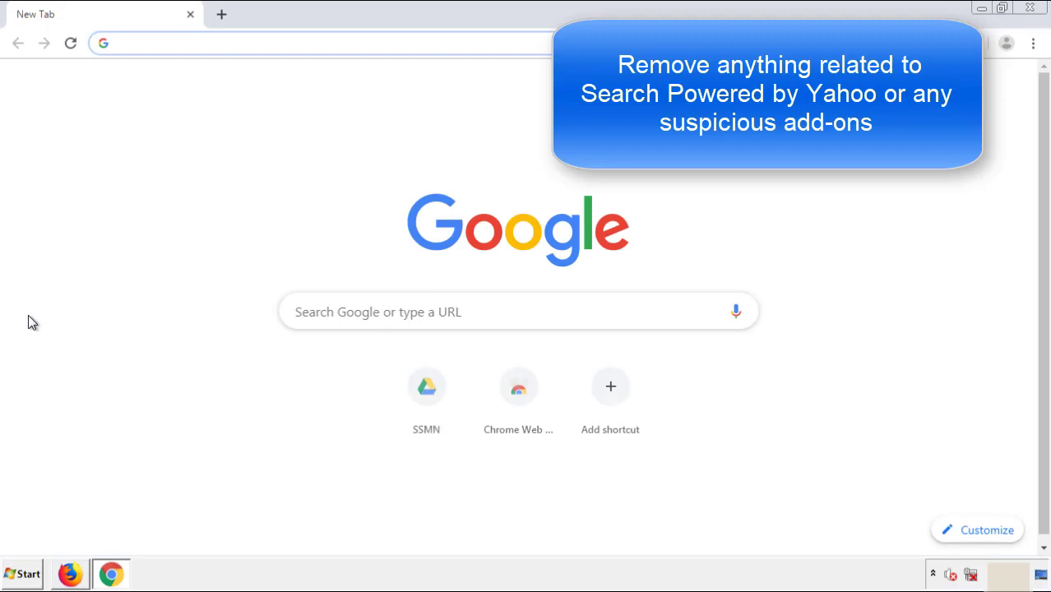
pyautogui.click(1033, 43)
pyautogui.moveTo(941, 291)
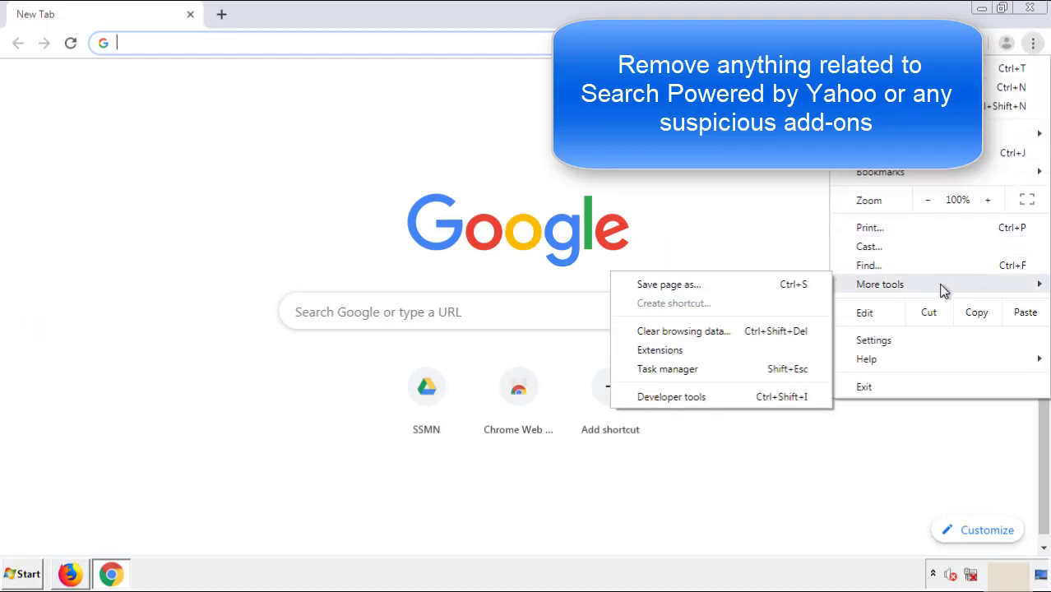
pyautogui.click(679, 350)
pyautogui.scroll(-5, 296, 275)
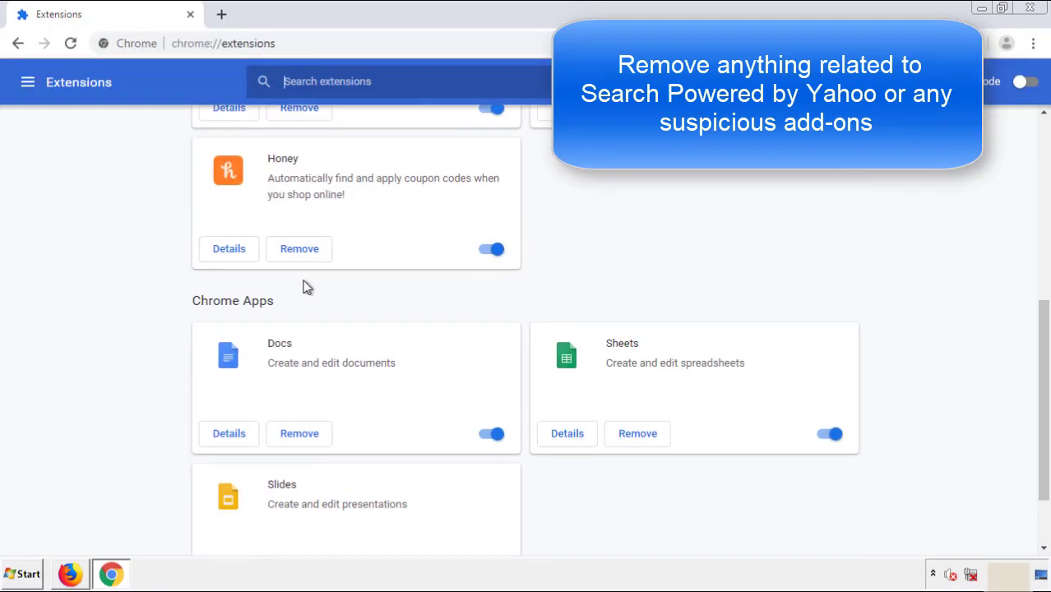
pyautogui.scroll(5, 399, 301)
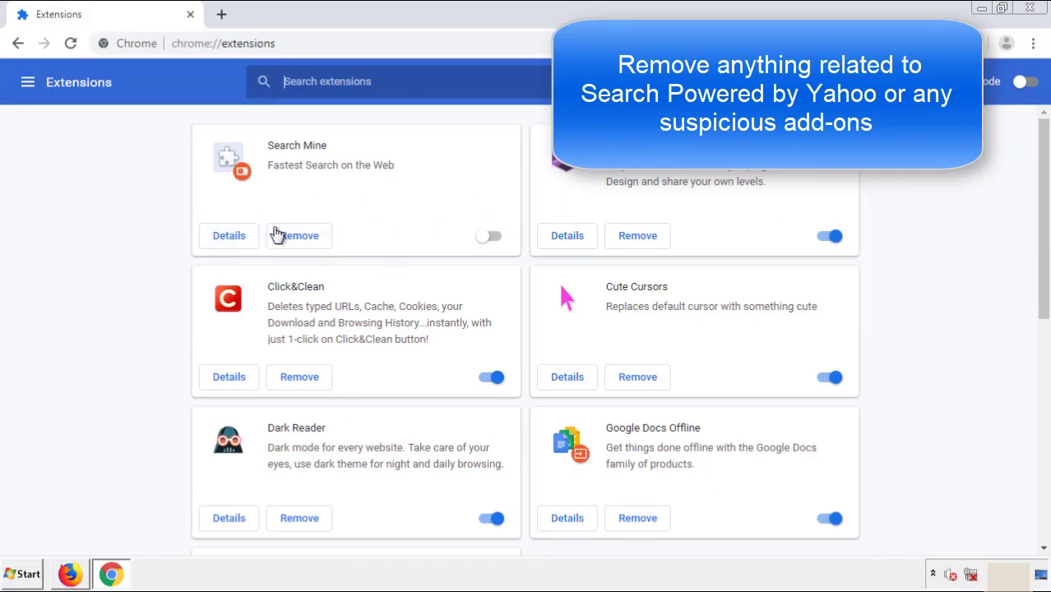
pyautogui.click(299, 240)
pyautogui.press('Return')
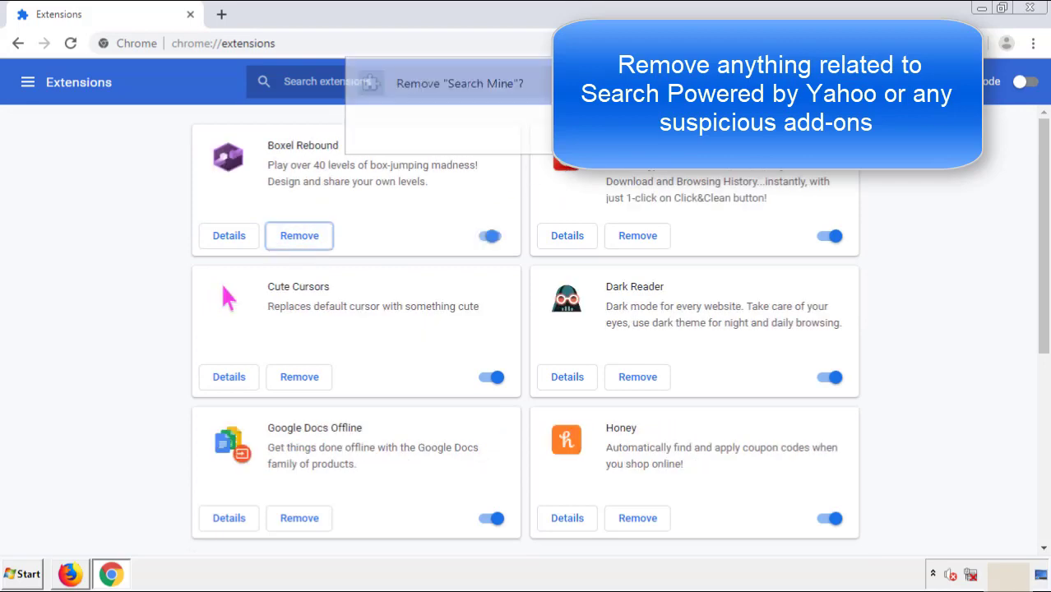
# Close Chrome and restart Windows from the Start menu's Shut down options.
pyautogui.click(1029, 8)
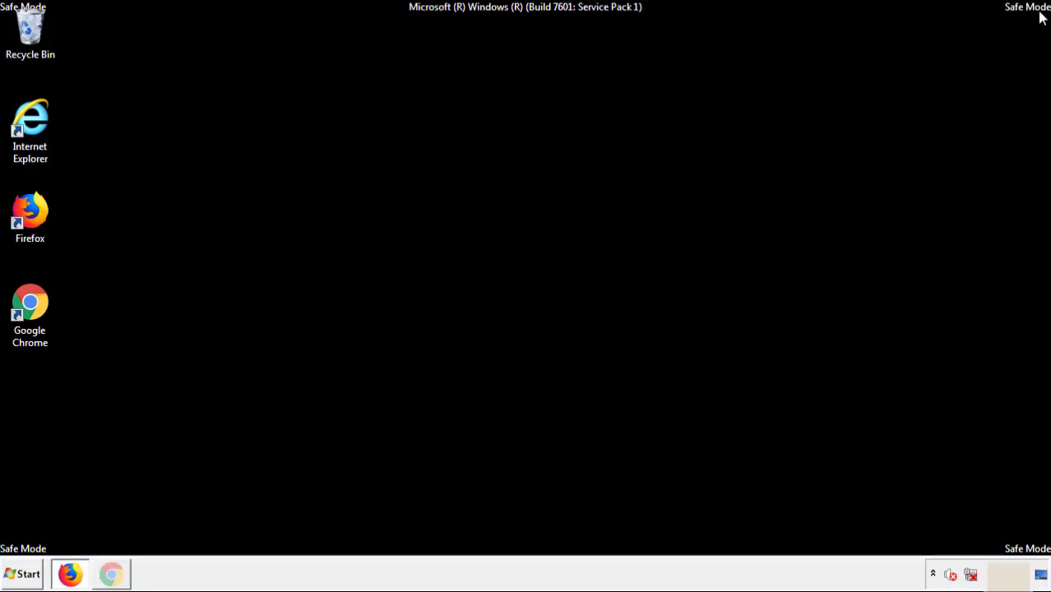
pyautogui.click(28, 578)
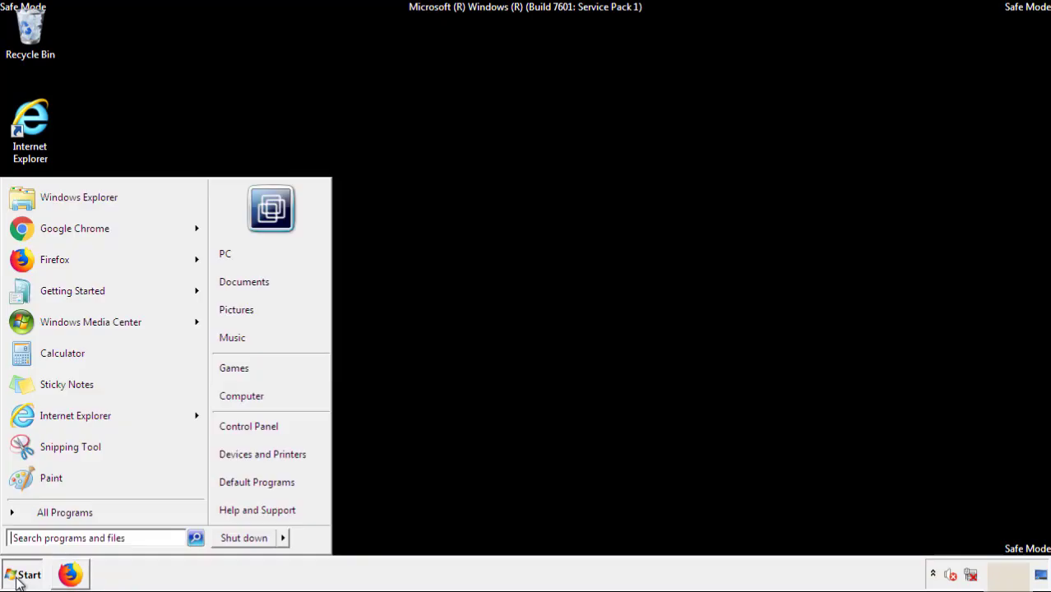
pyautogui.click(285, 539)
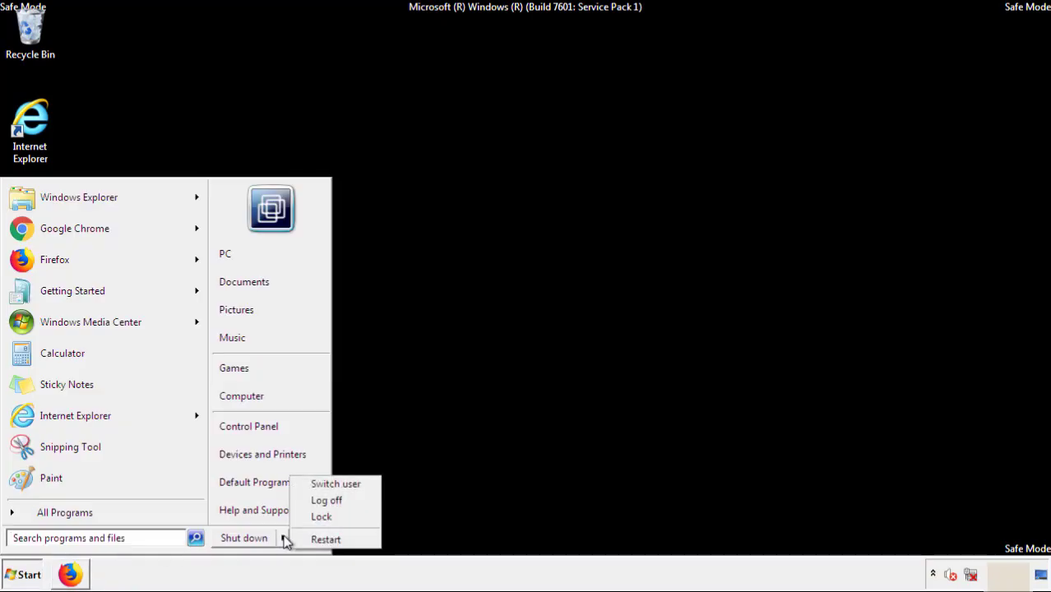
pyautogui.click(326, 540)
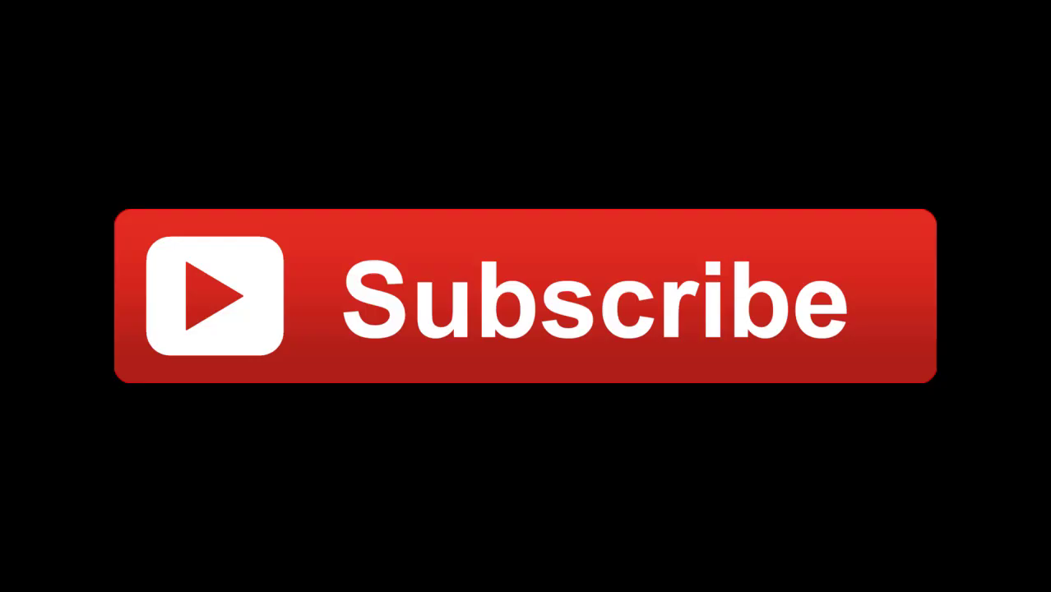